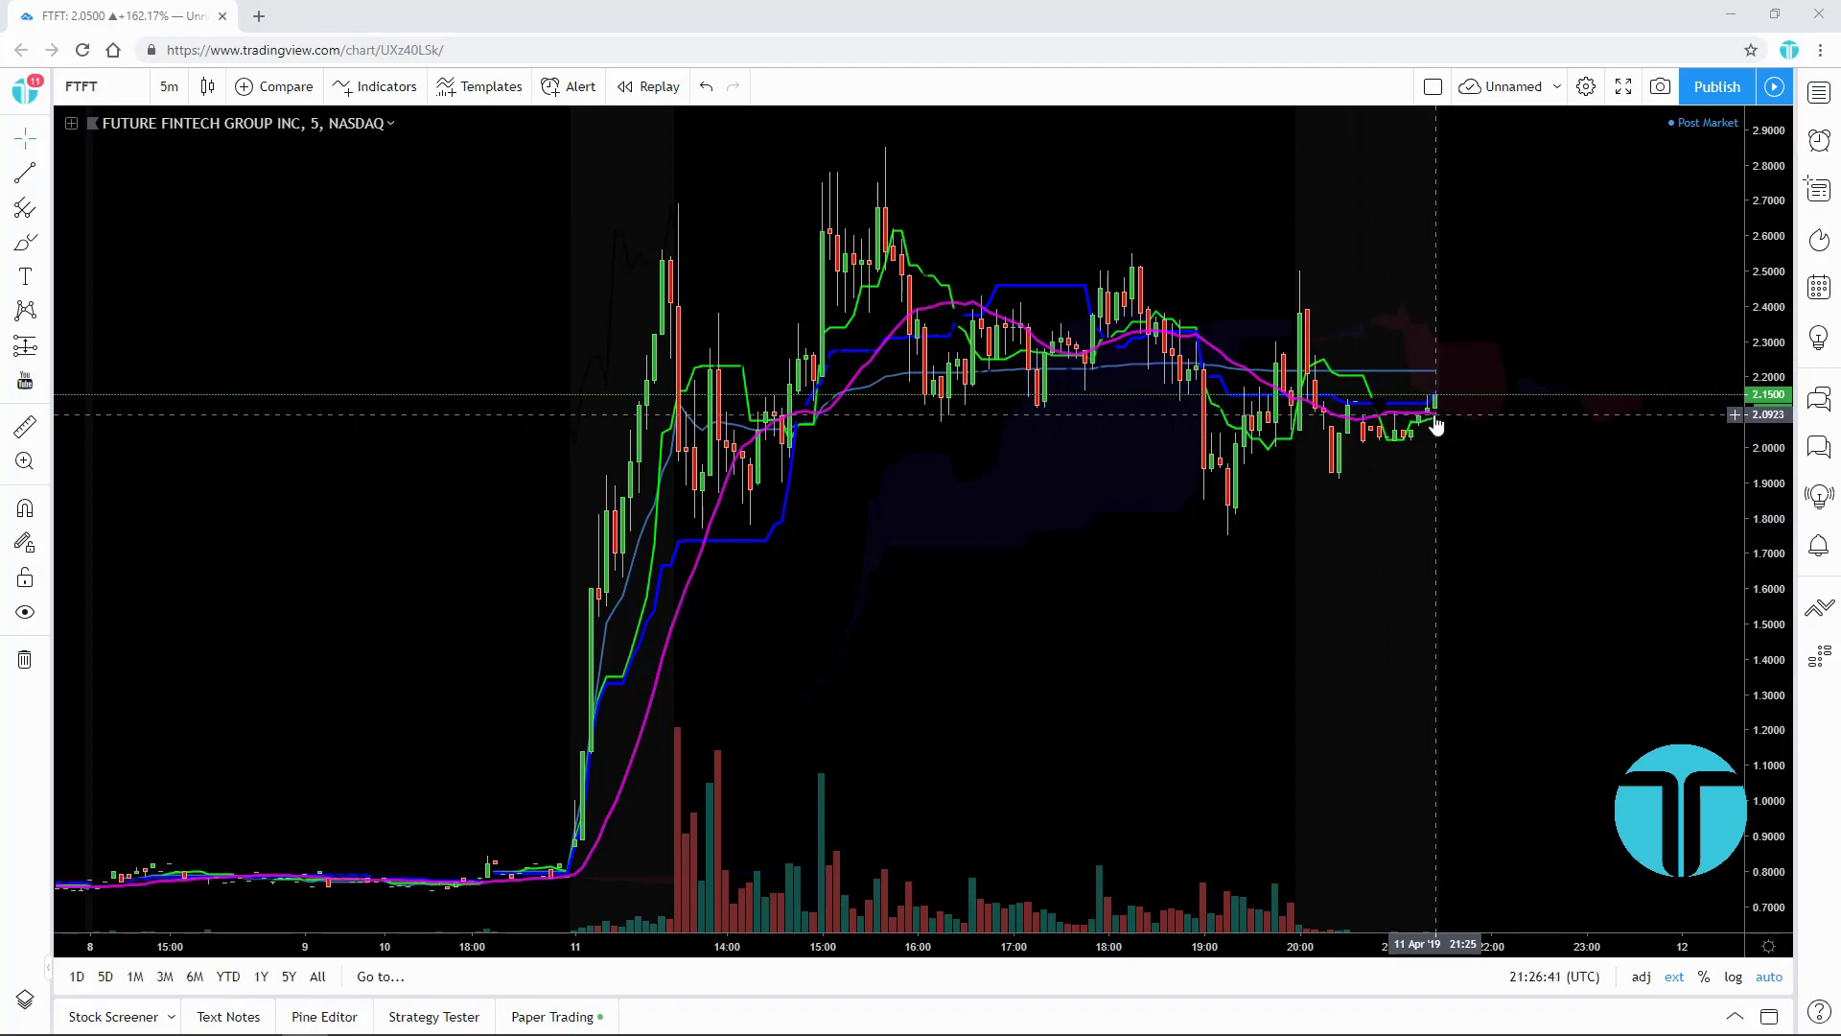
Draw two horizontal rays from the start of the 11 April rally, at about 2.86 and about 1.81.
scroll(1439, 427, "right", 3)
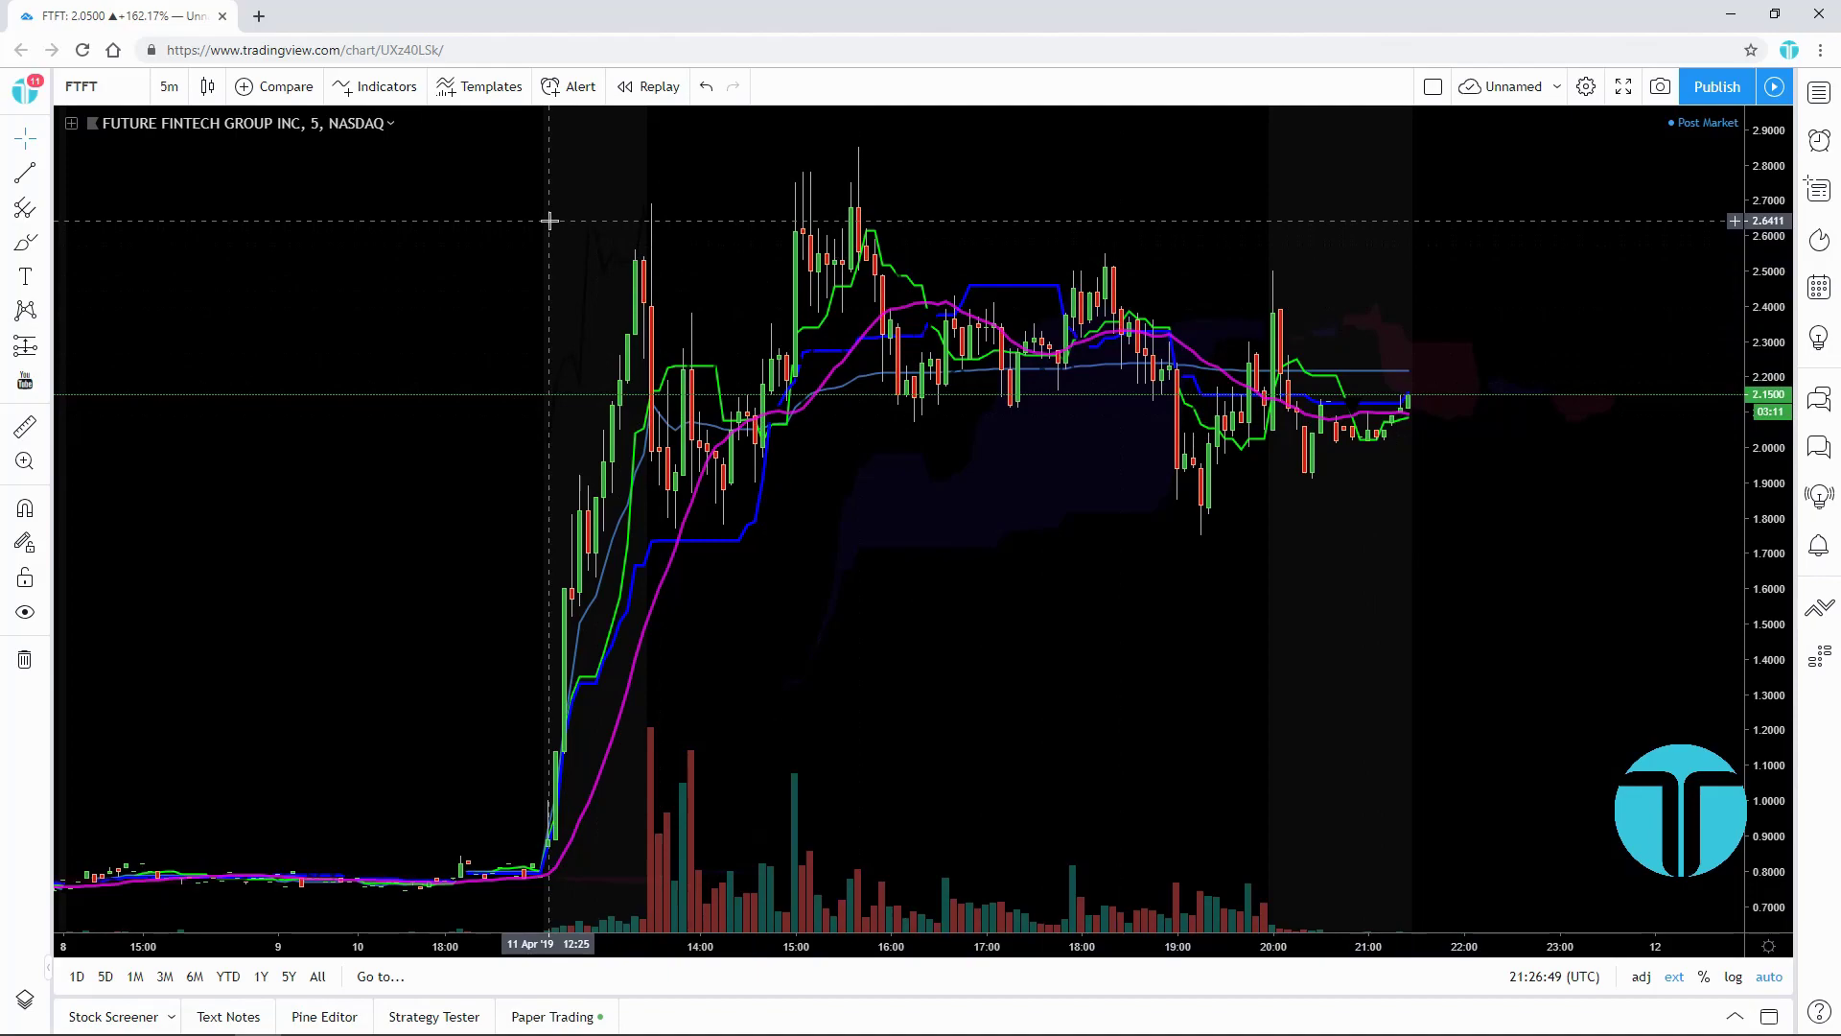
left_click_drag(486, 260, 546, 267)
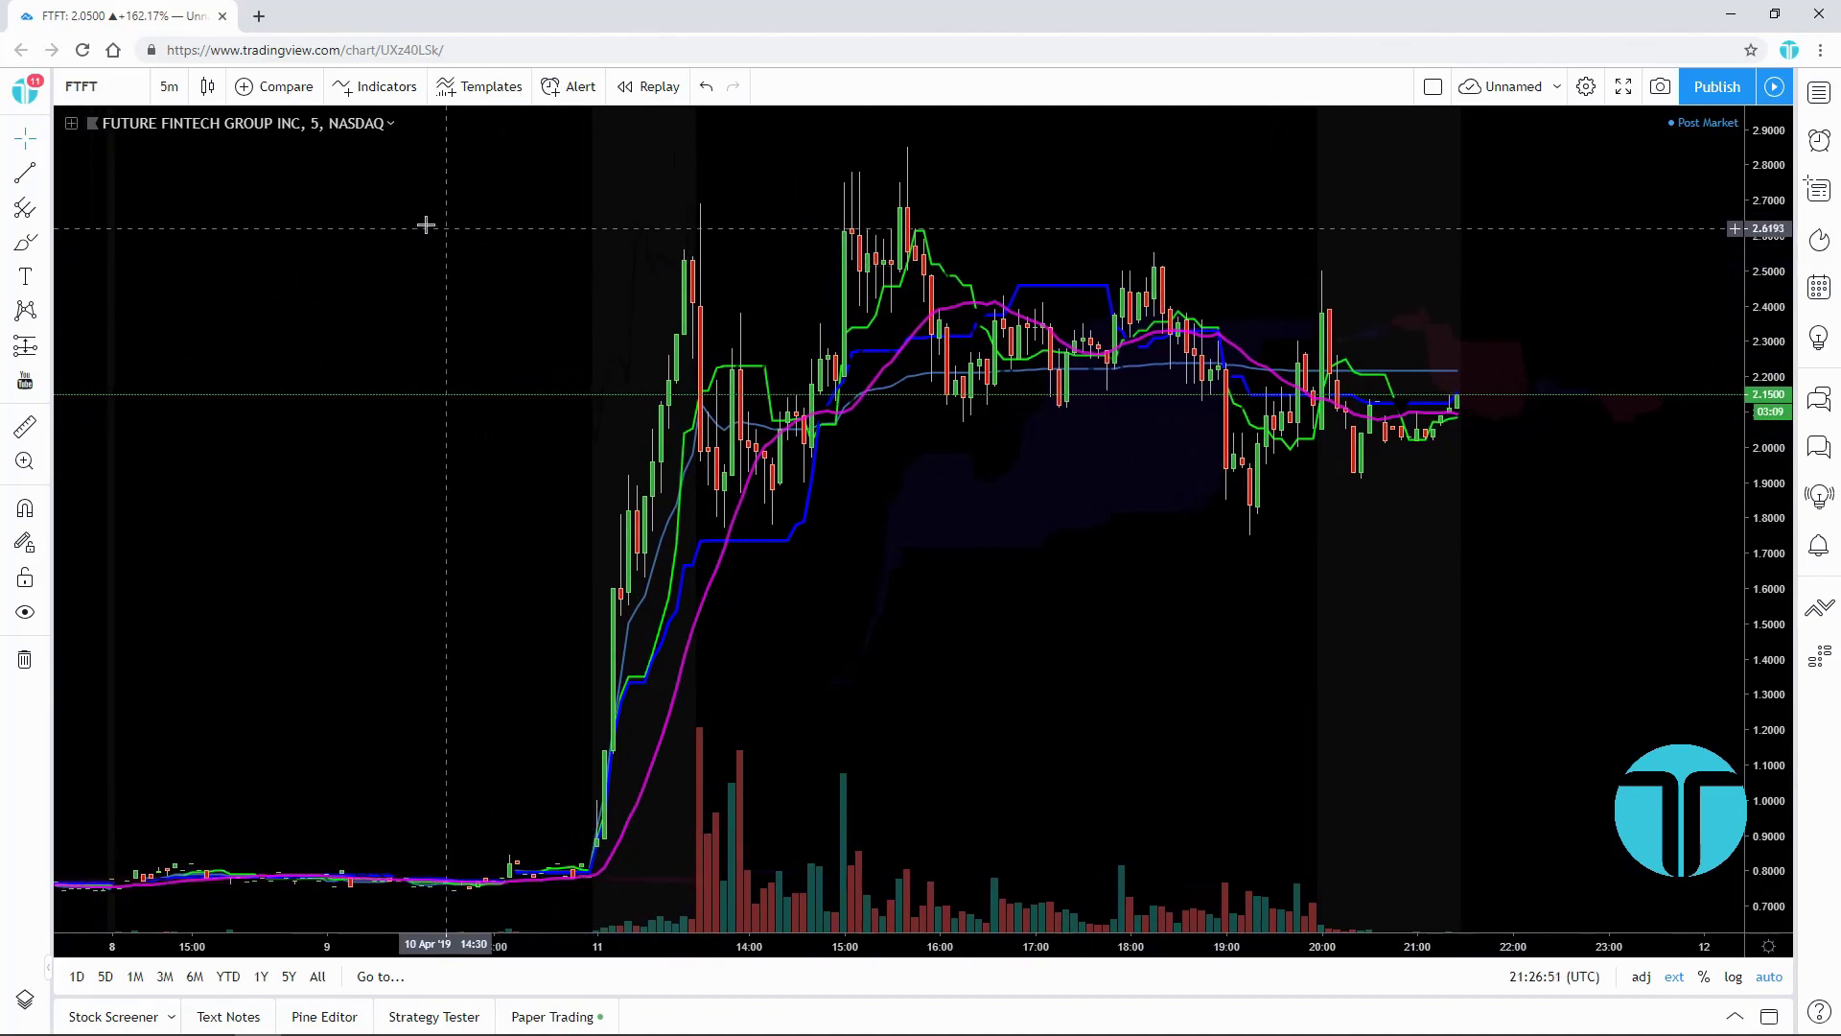
left_click(45, 180)
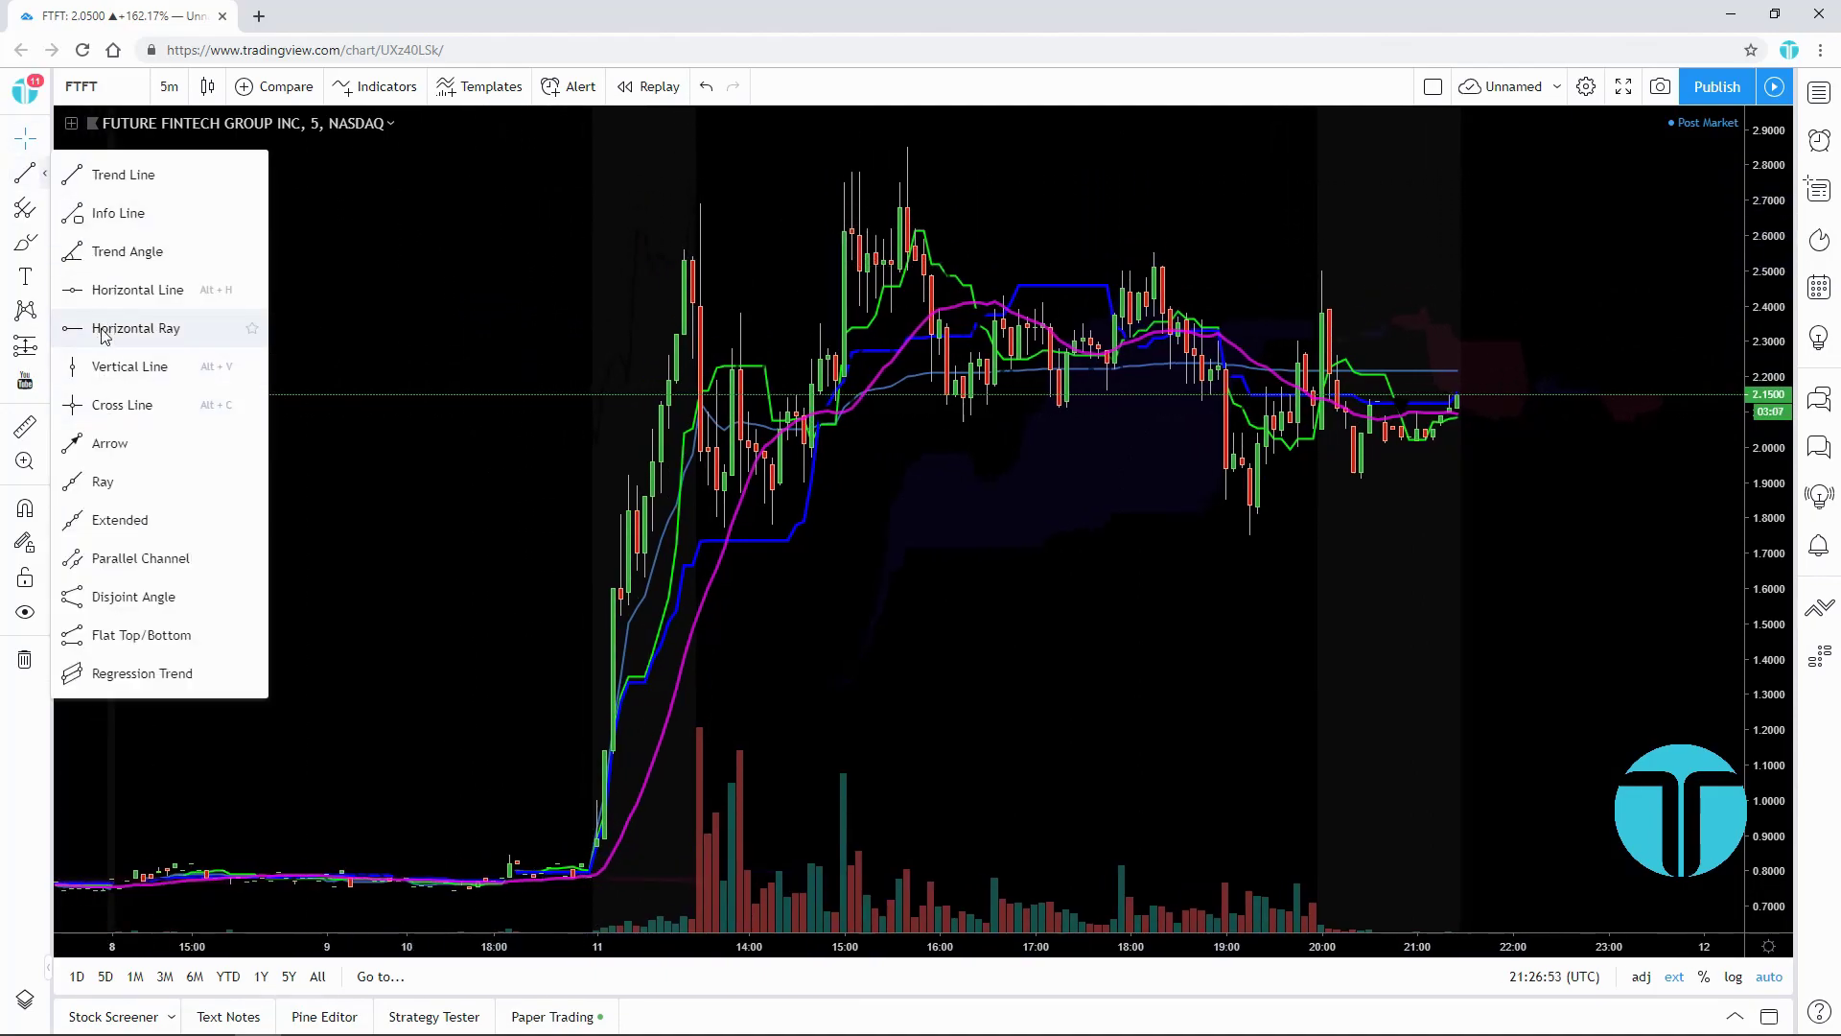
left_click(144, 324)
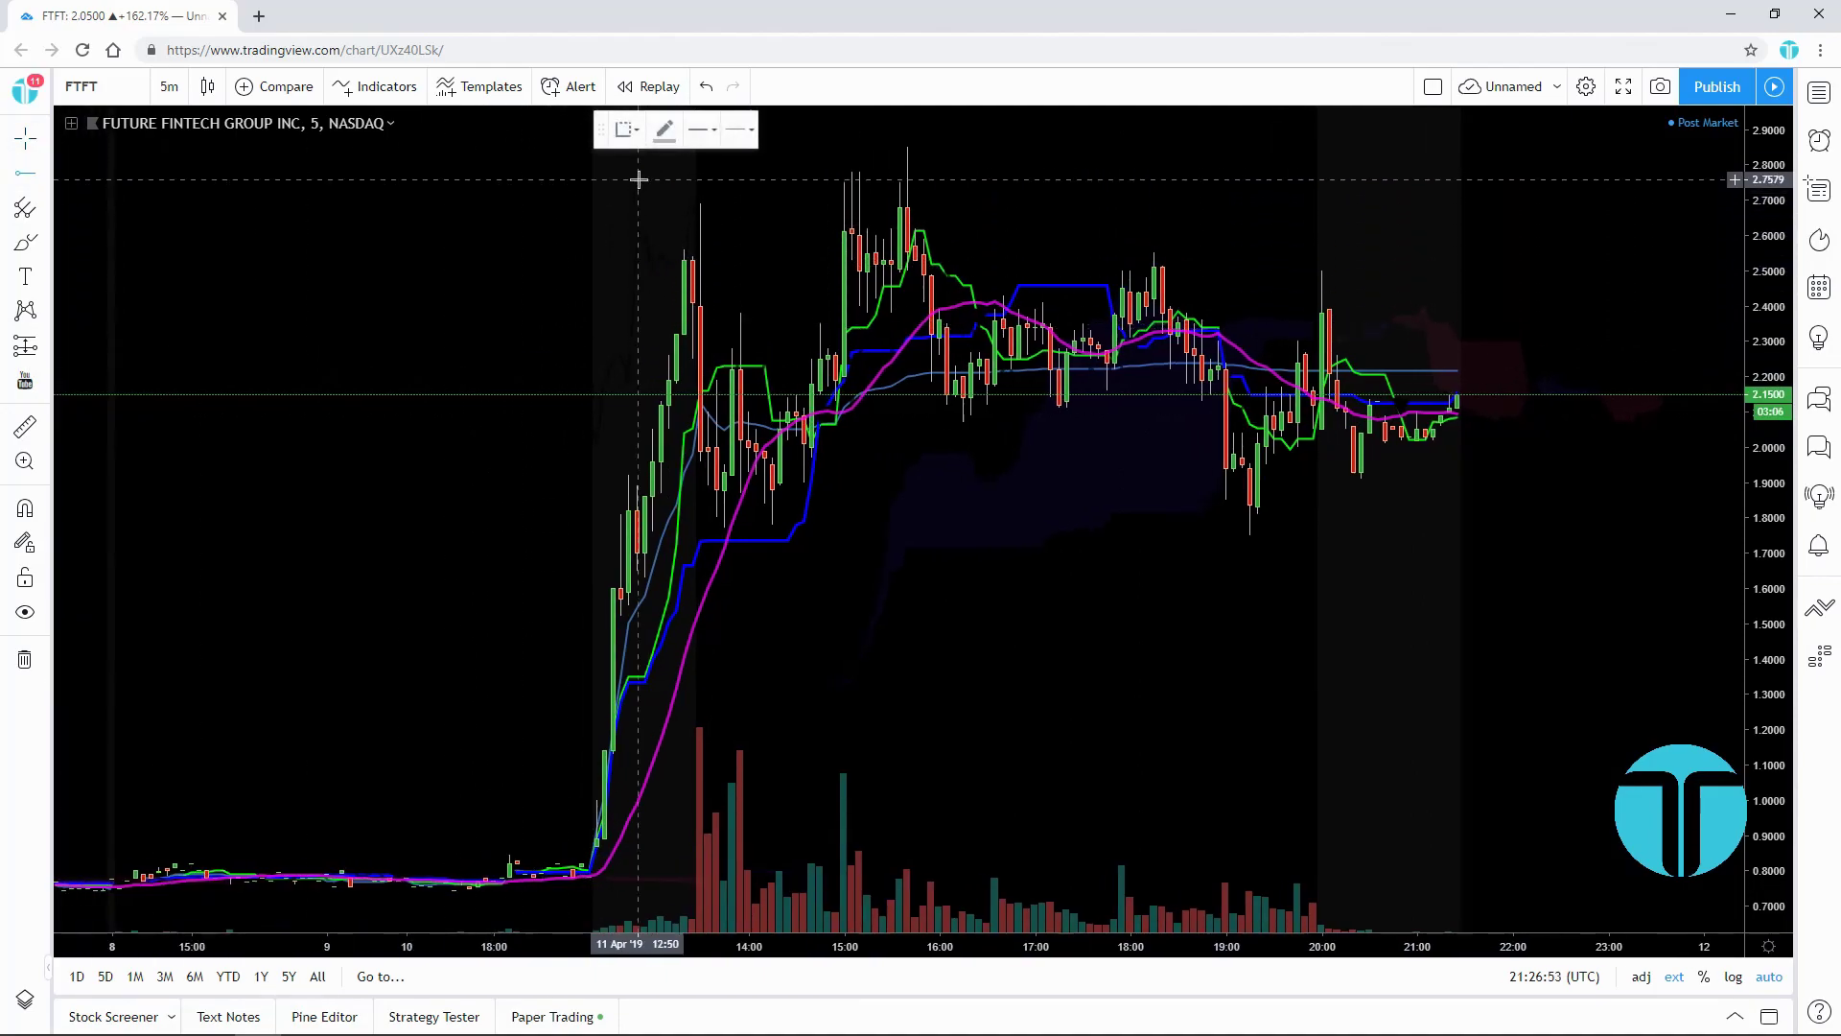
left_click(578, 145)
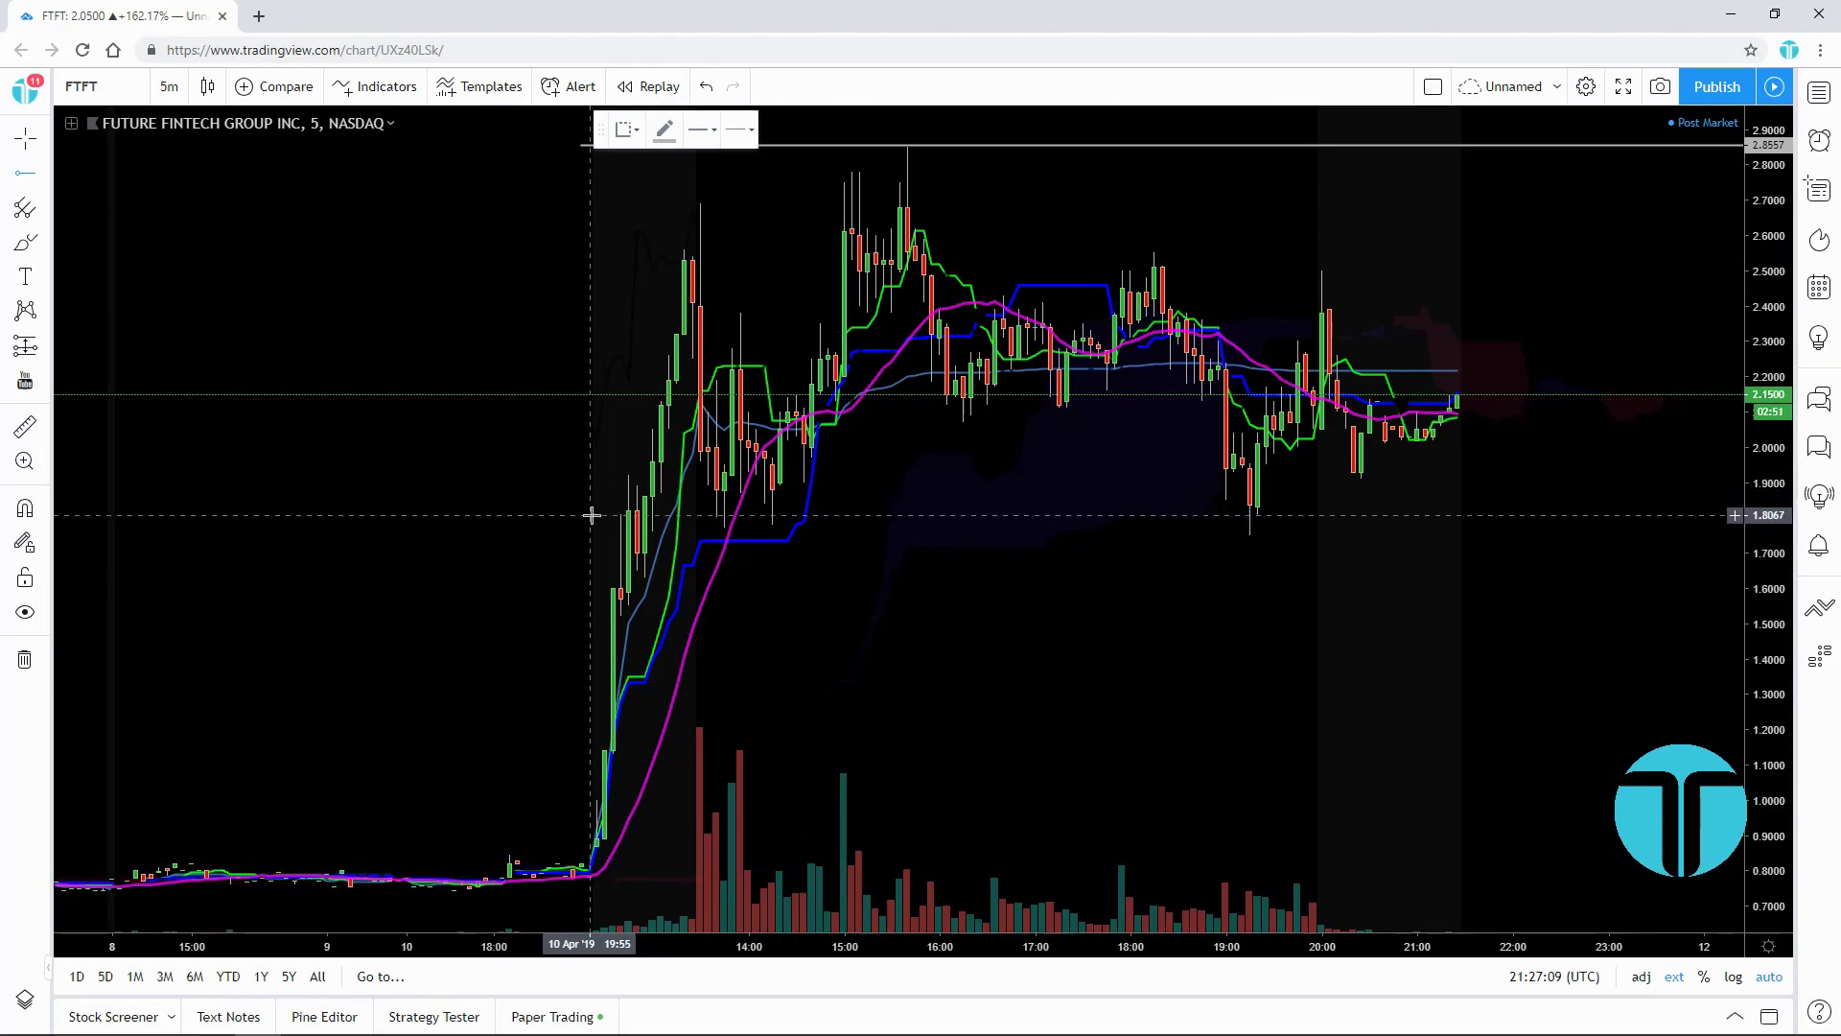
left_click(592, 515)
left_click(1193, 535)
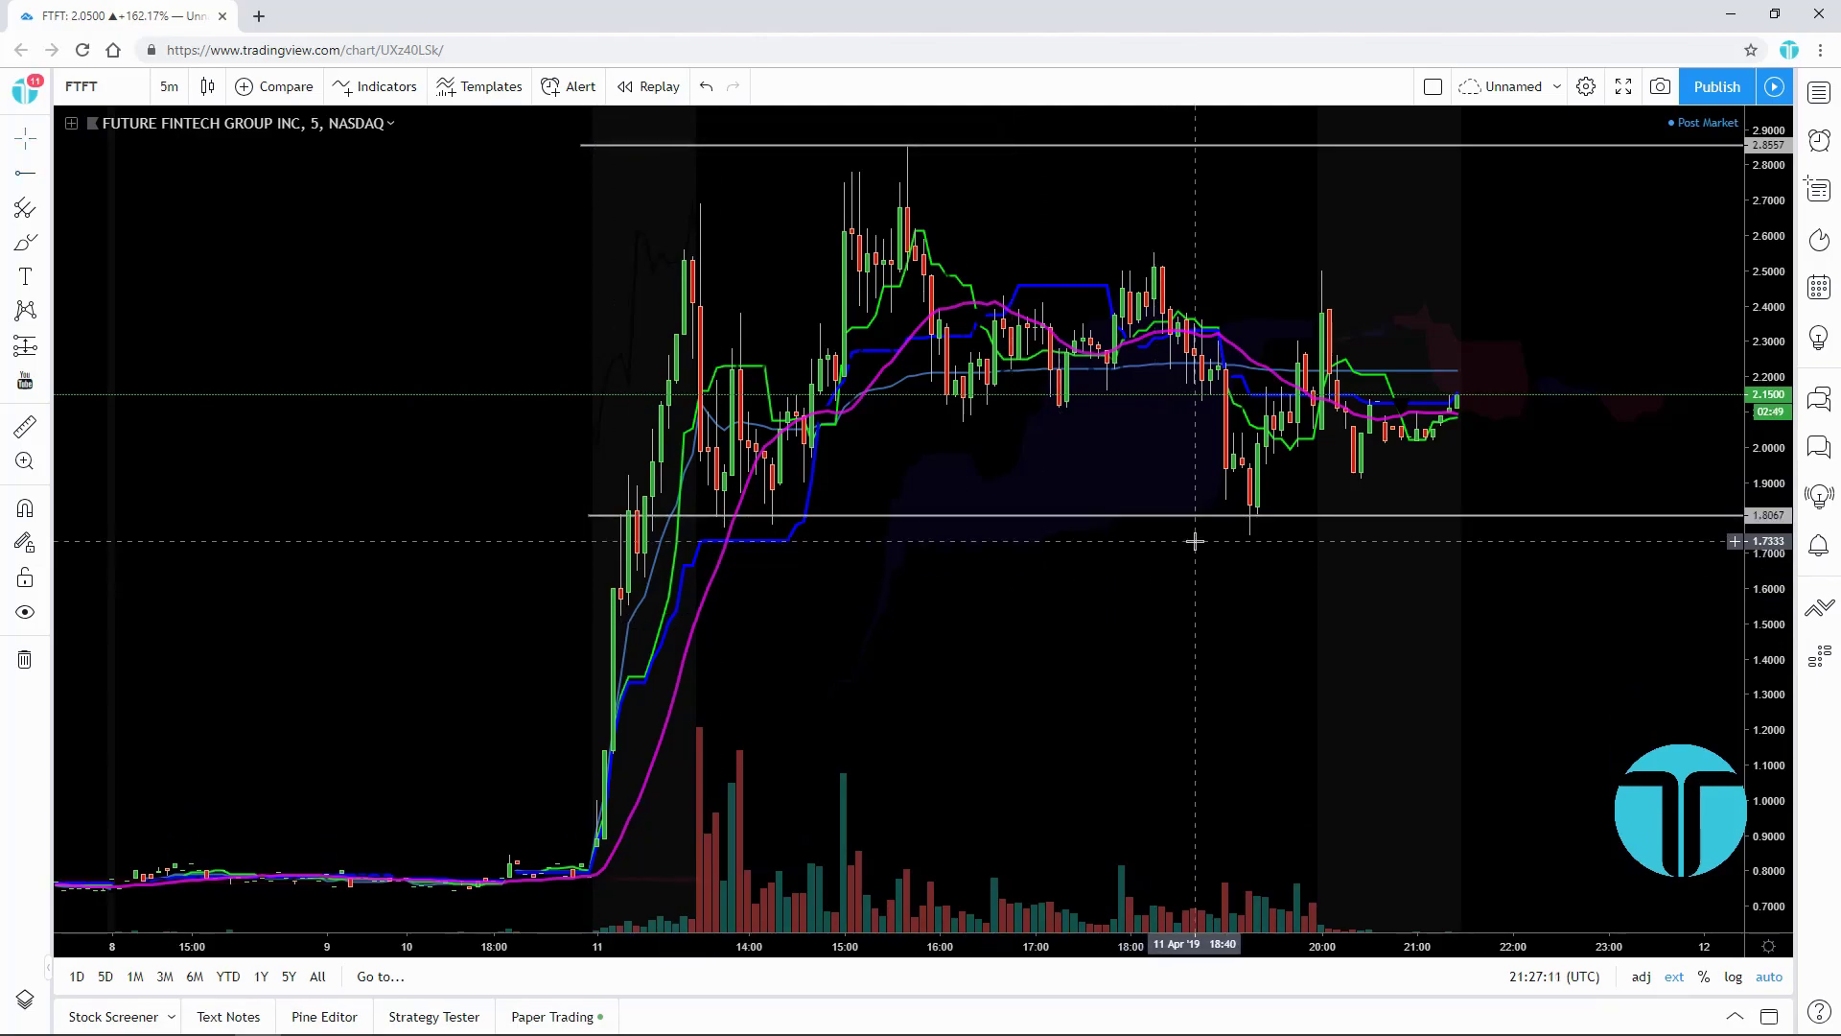
Add a third horizontal ray starting around 17:20 and fine-tune its level to about 2.31.
scroll(1244, 539, "right", 4)
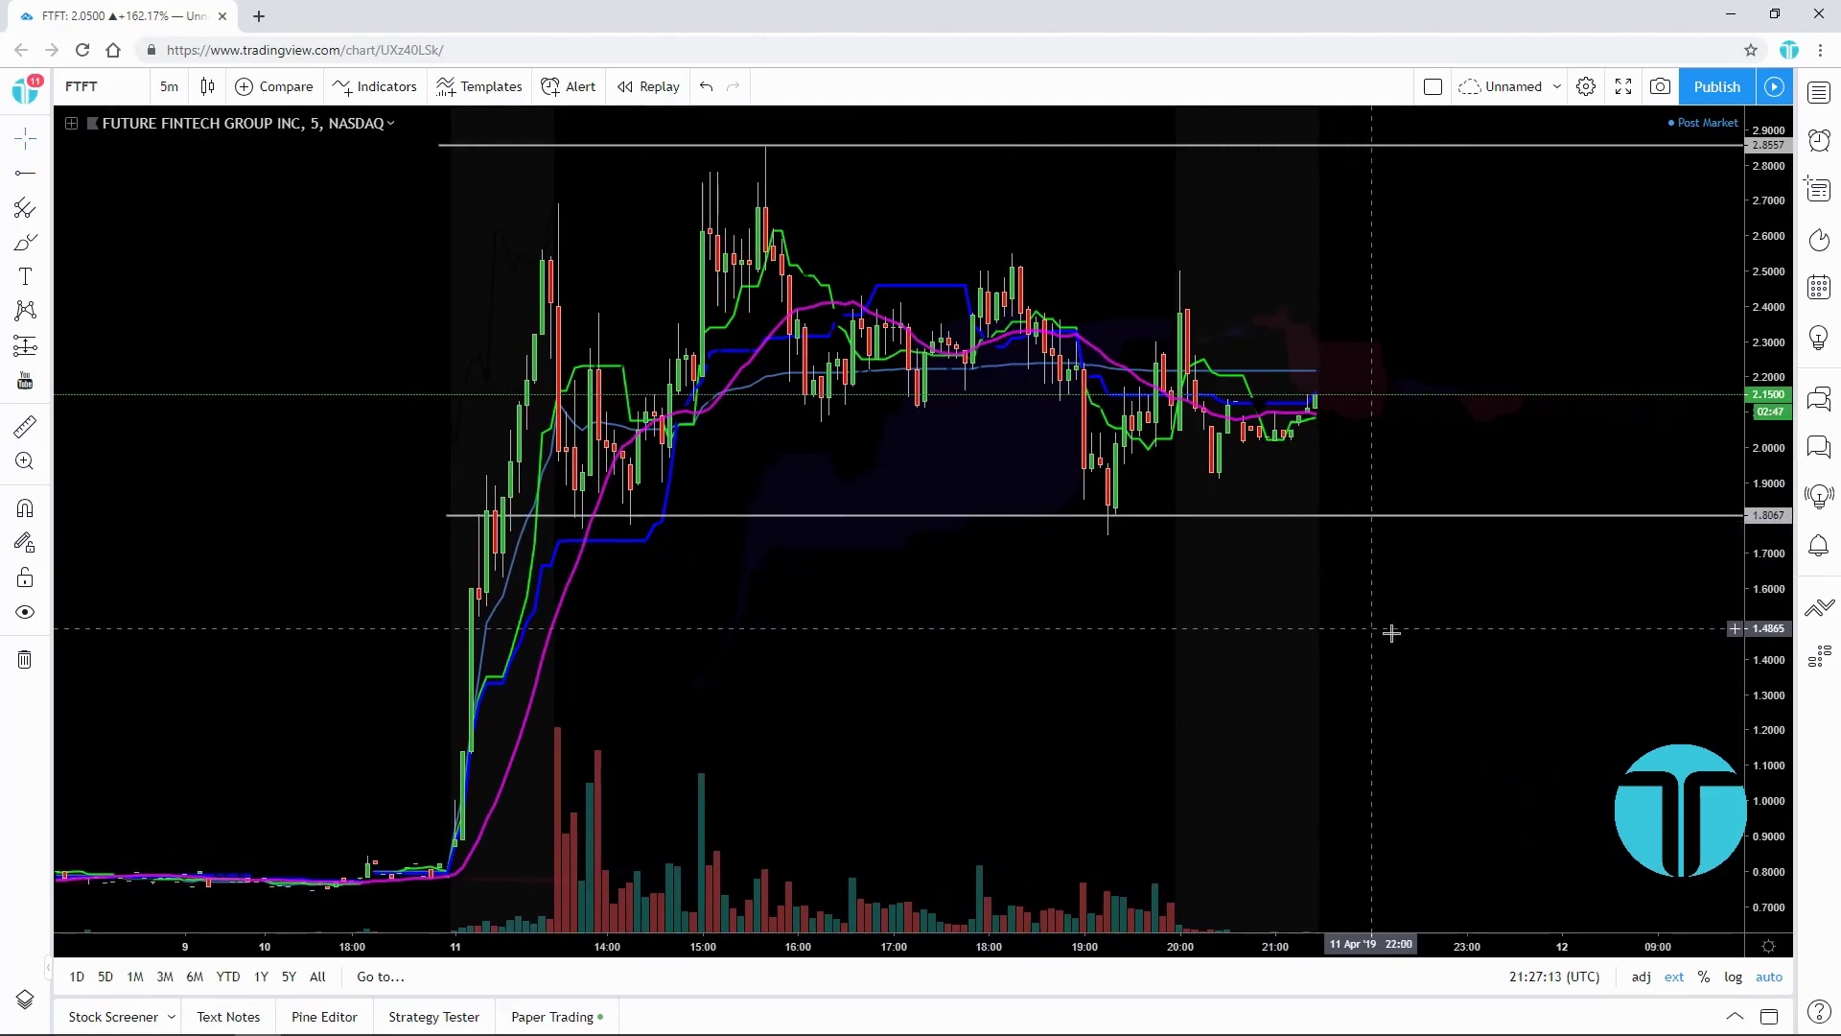
scroll(1381, 629, "right", 1)
left_click(25, 172)
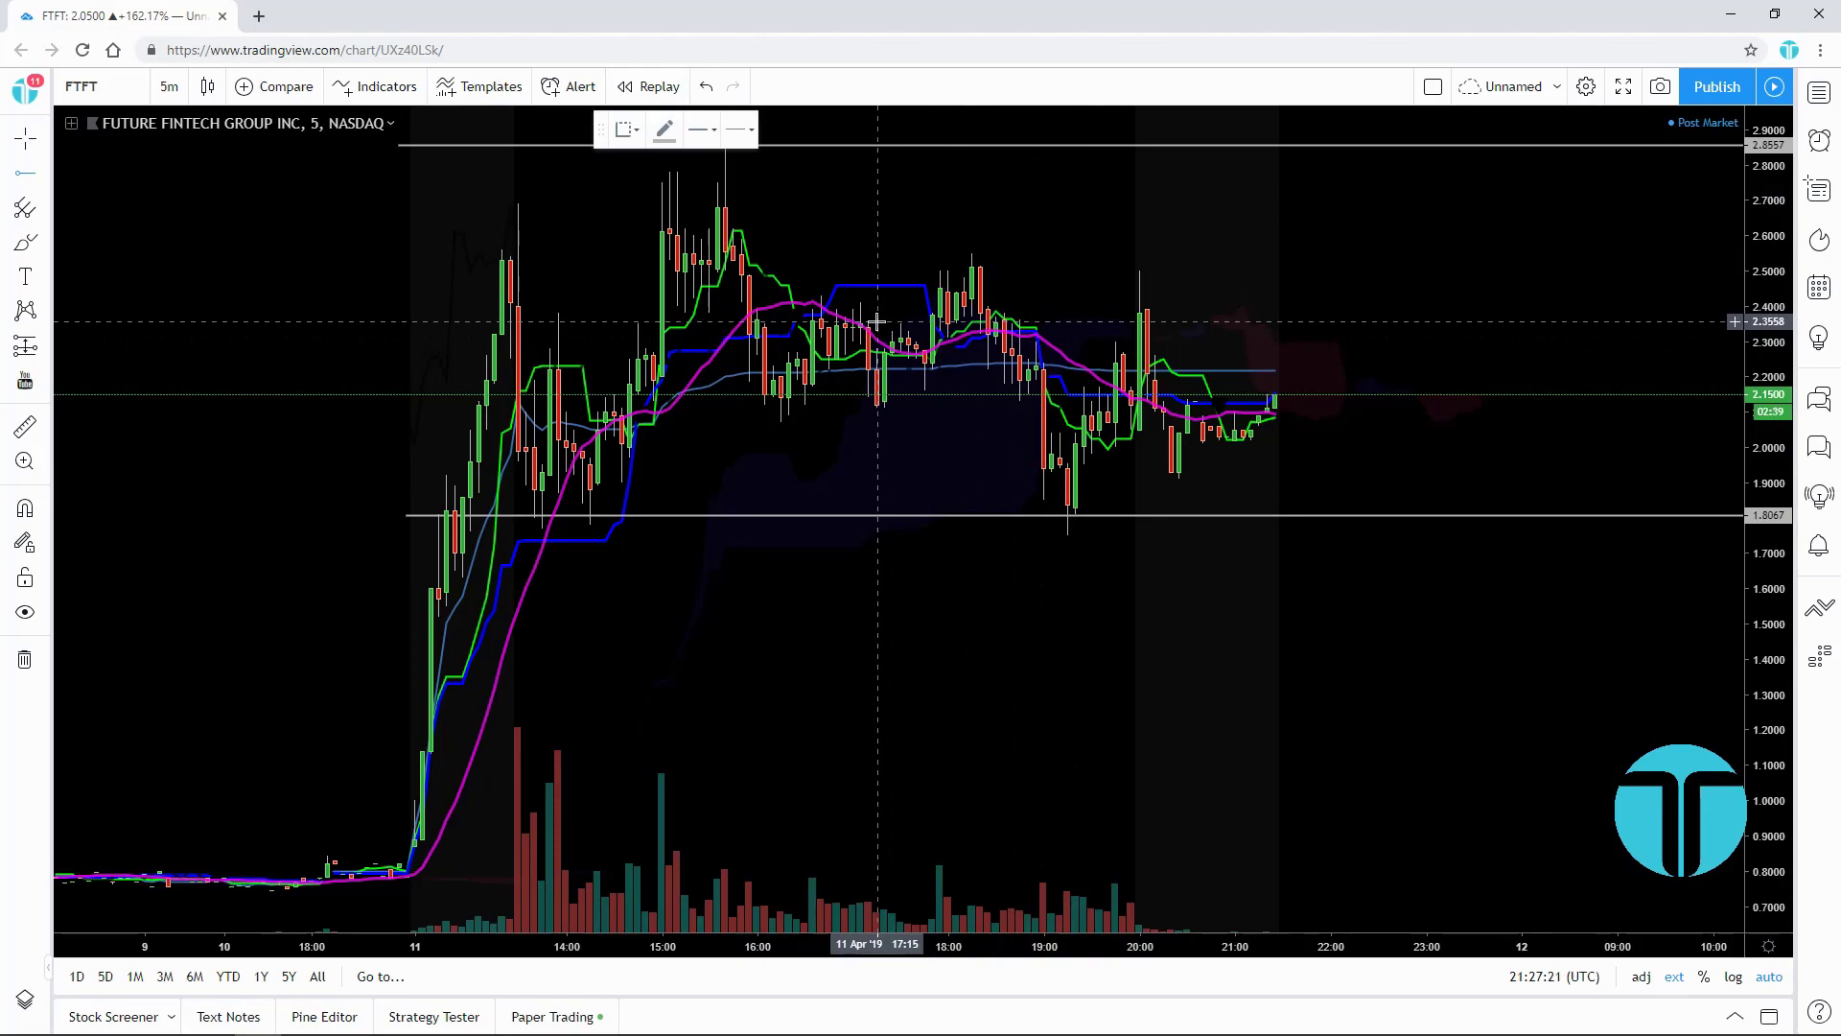
left_click(876, 321)
left_click_drag(876, 321, 884, 338)
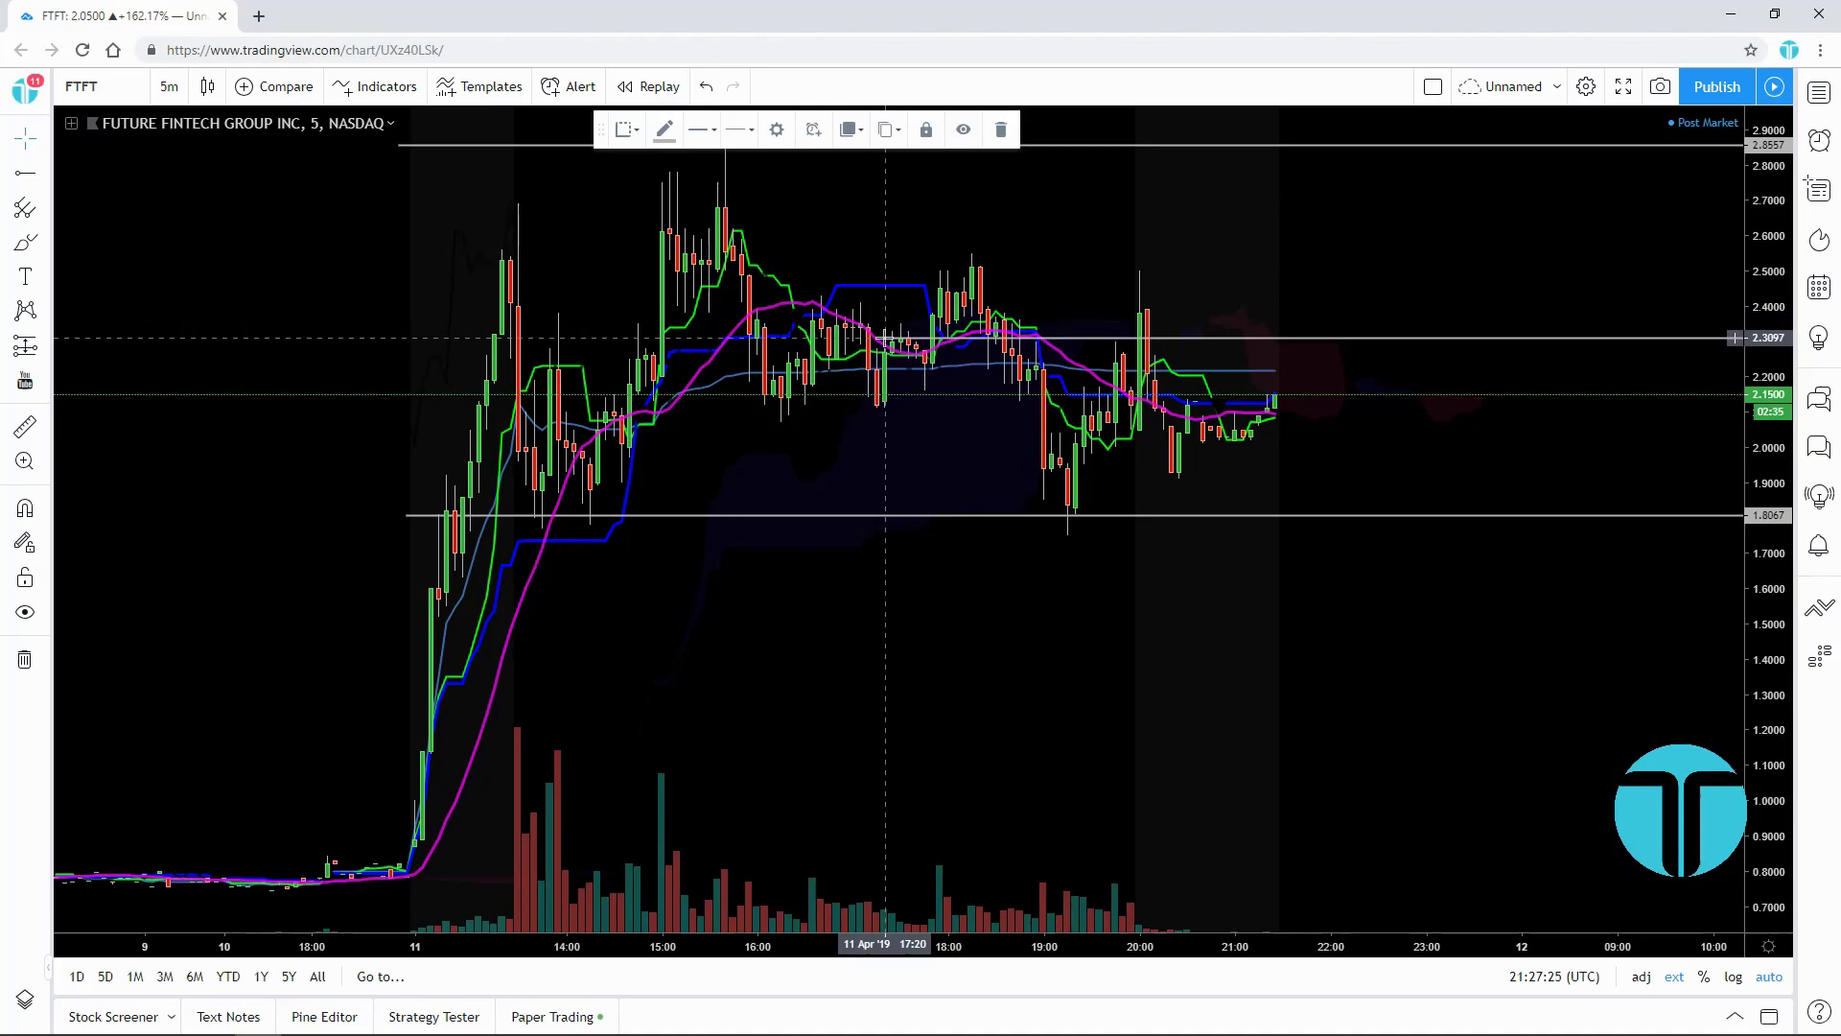
left_click_drag(885, 337, 885, 338)
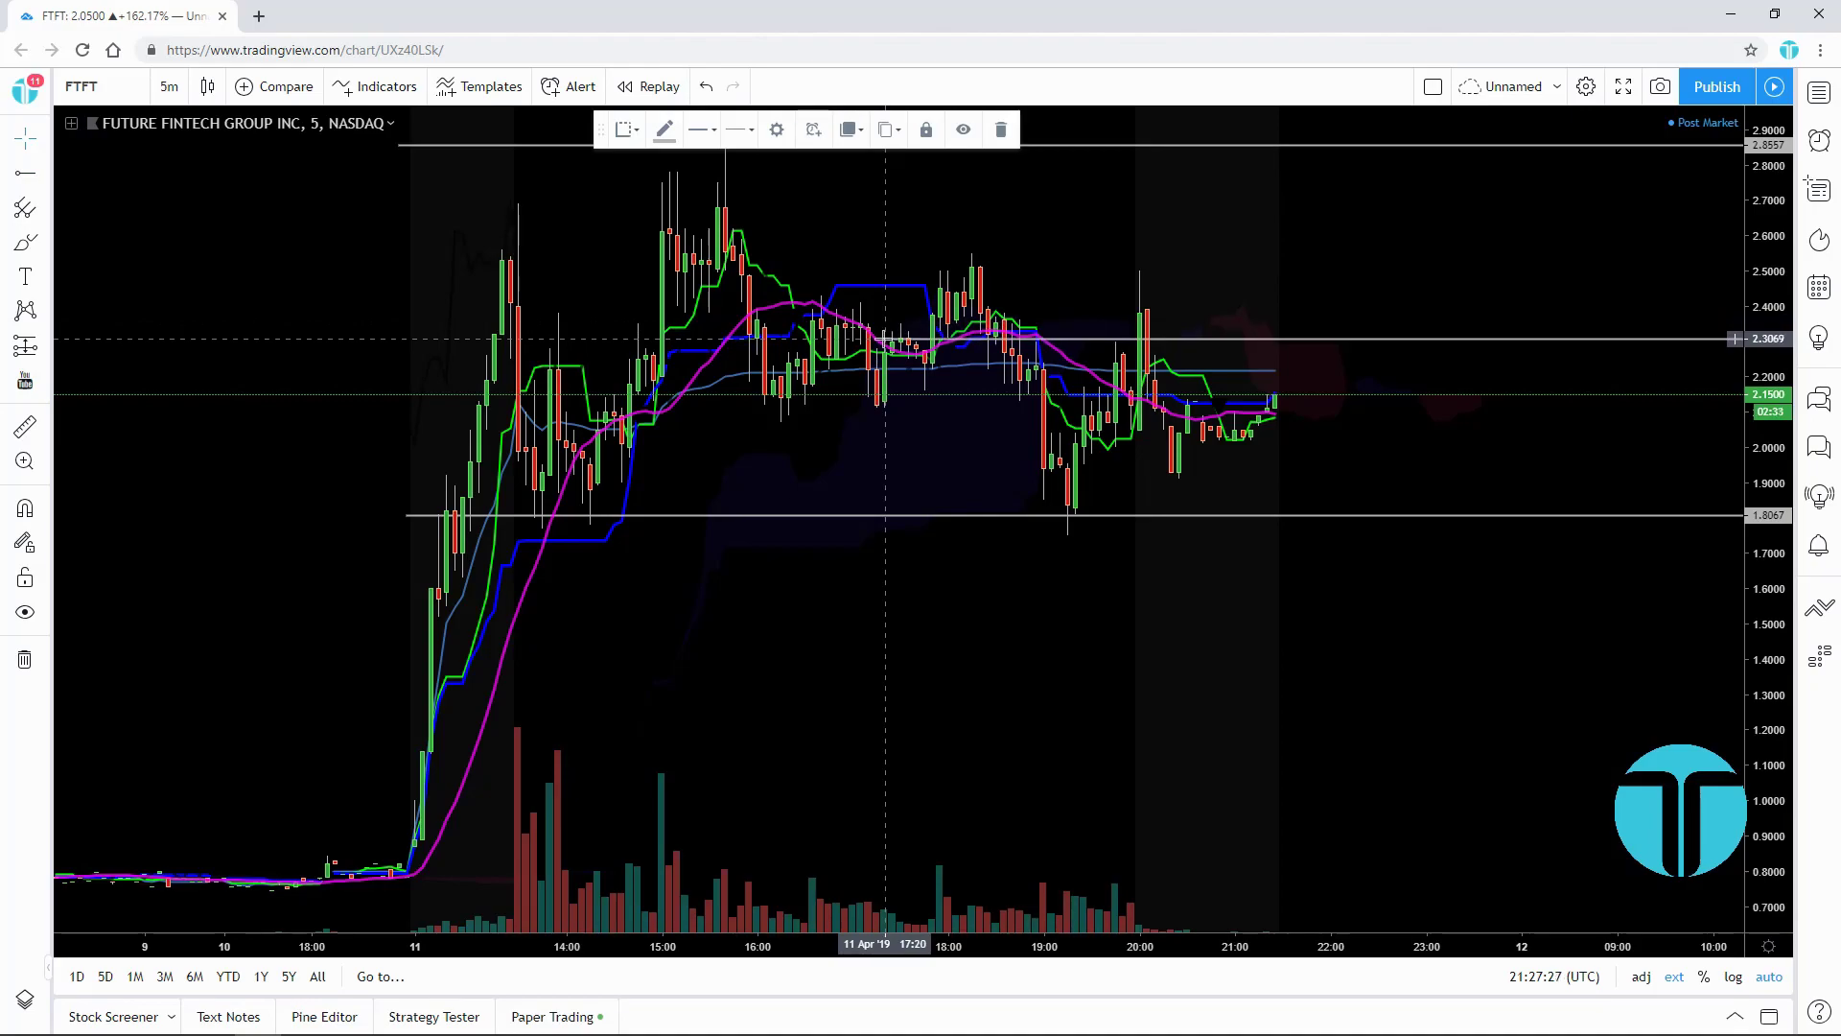
left_click(1036, 297)
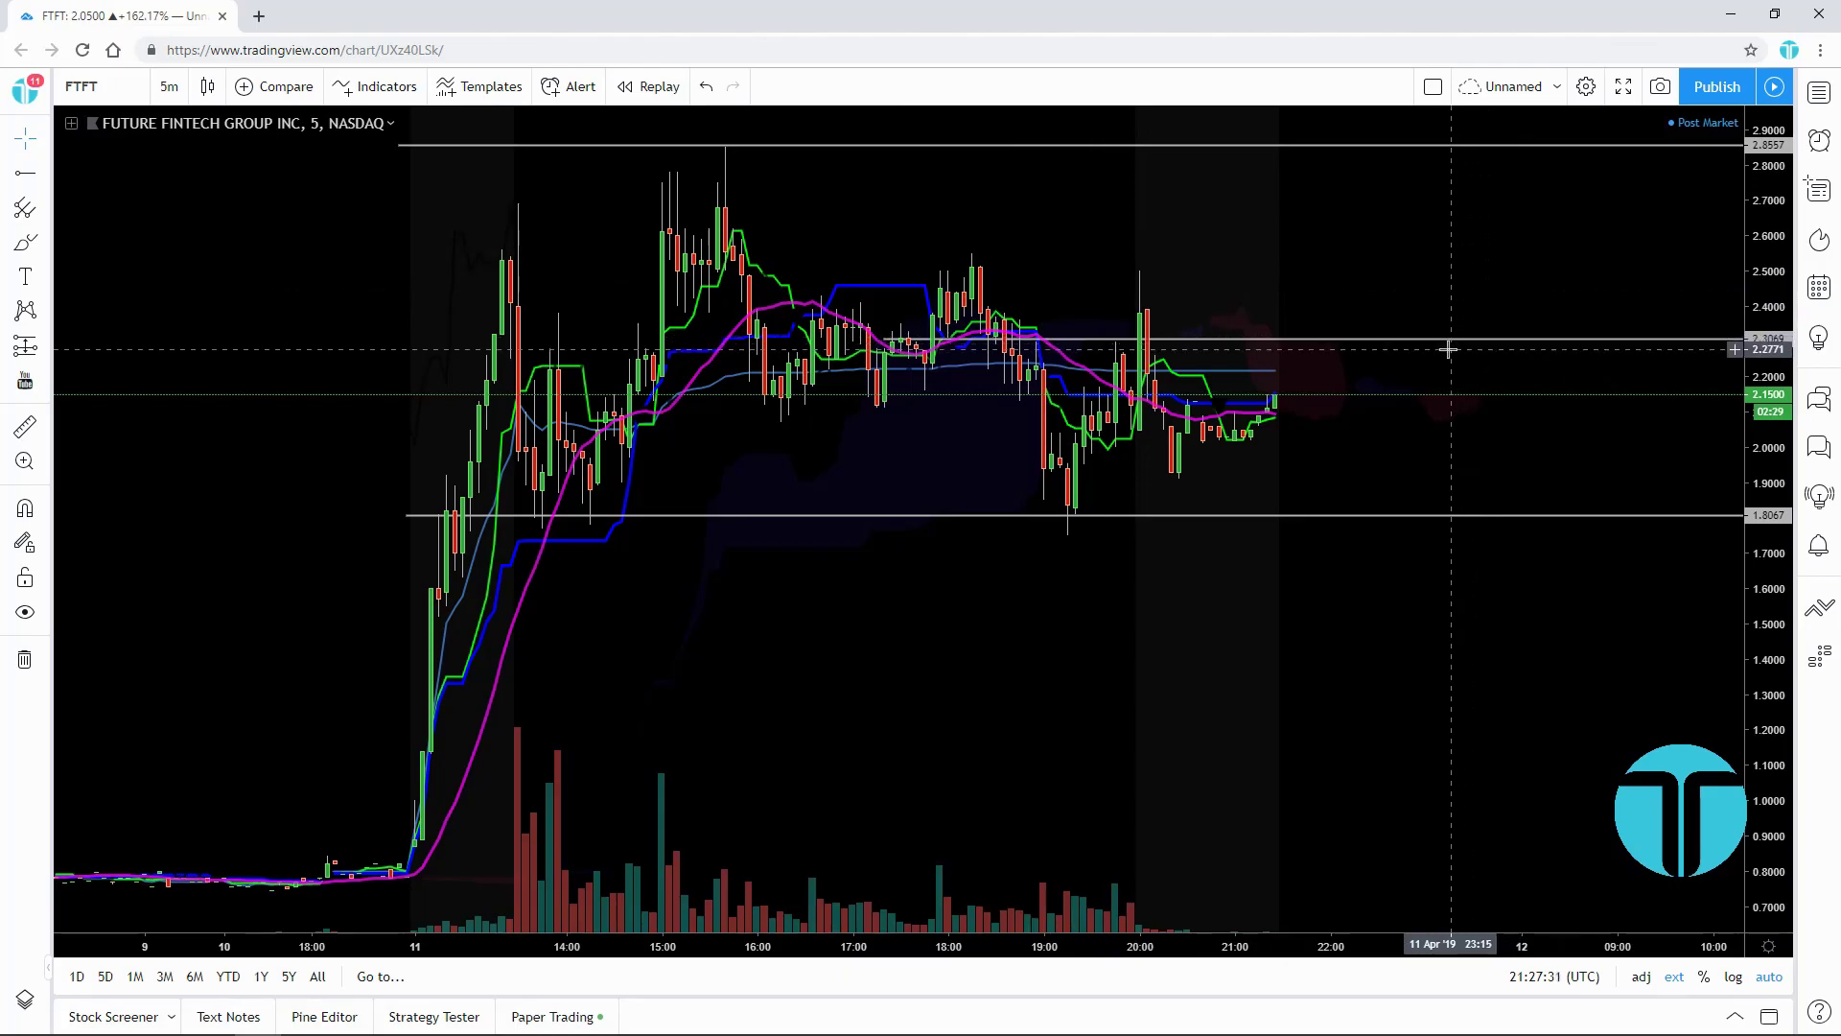
Draw a rising trend line from the 13:35 low at about 1.80 to about 2.49, and delete it.
scroll(1448, 353, "up", 2)
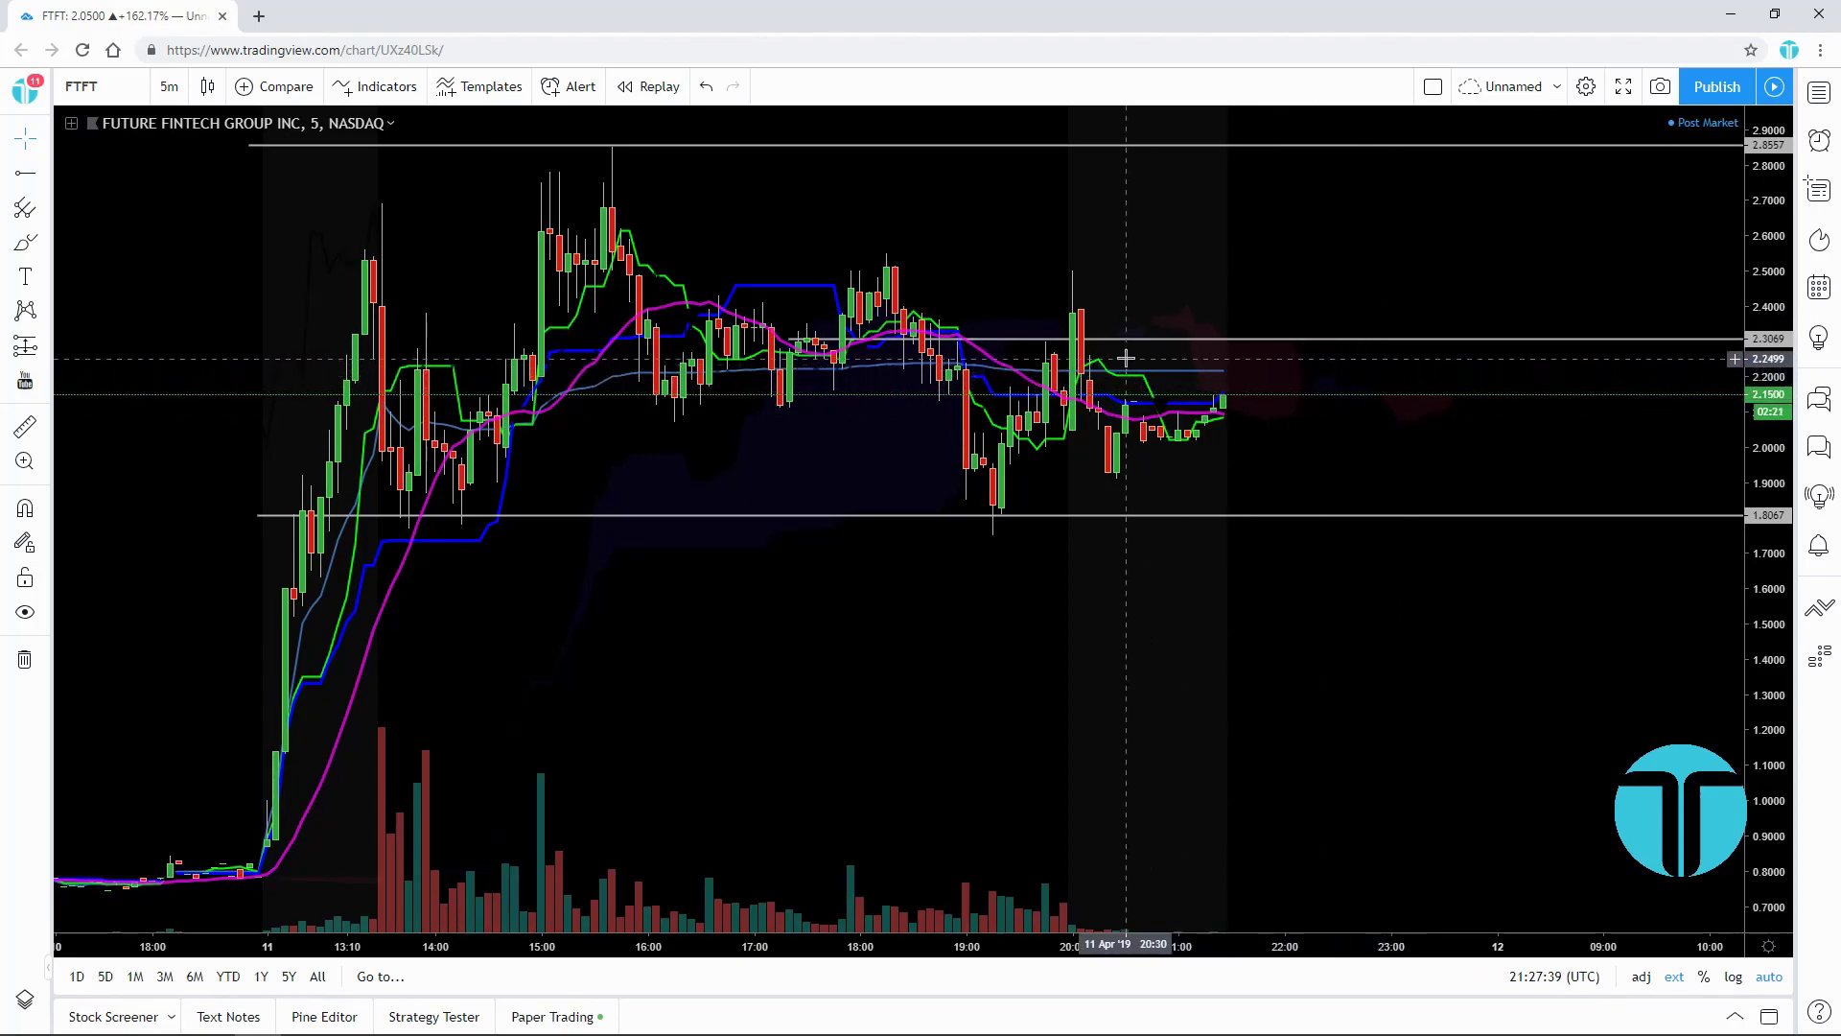
left_click_drag(953, 509, 1074, 585)
left_click_drag(1785, 689, 1480, 851)
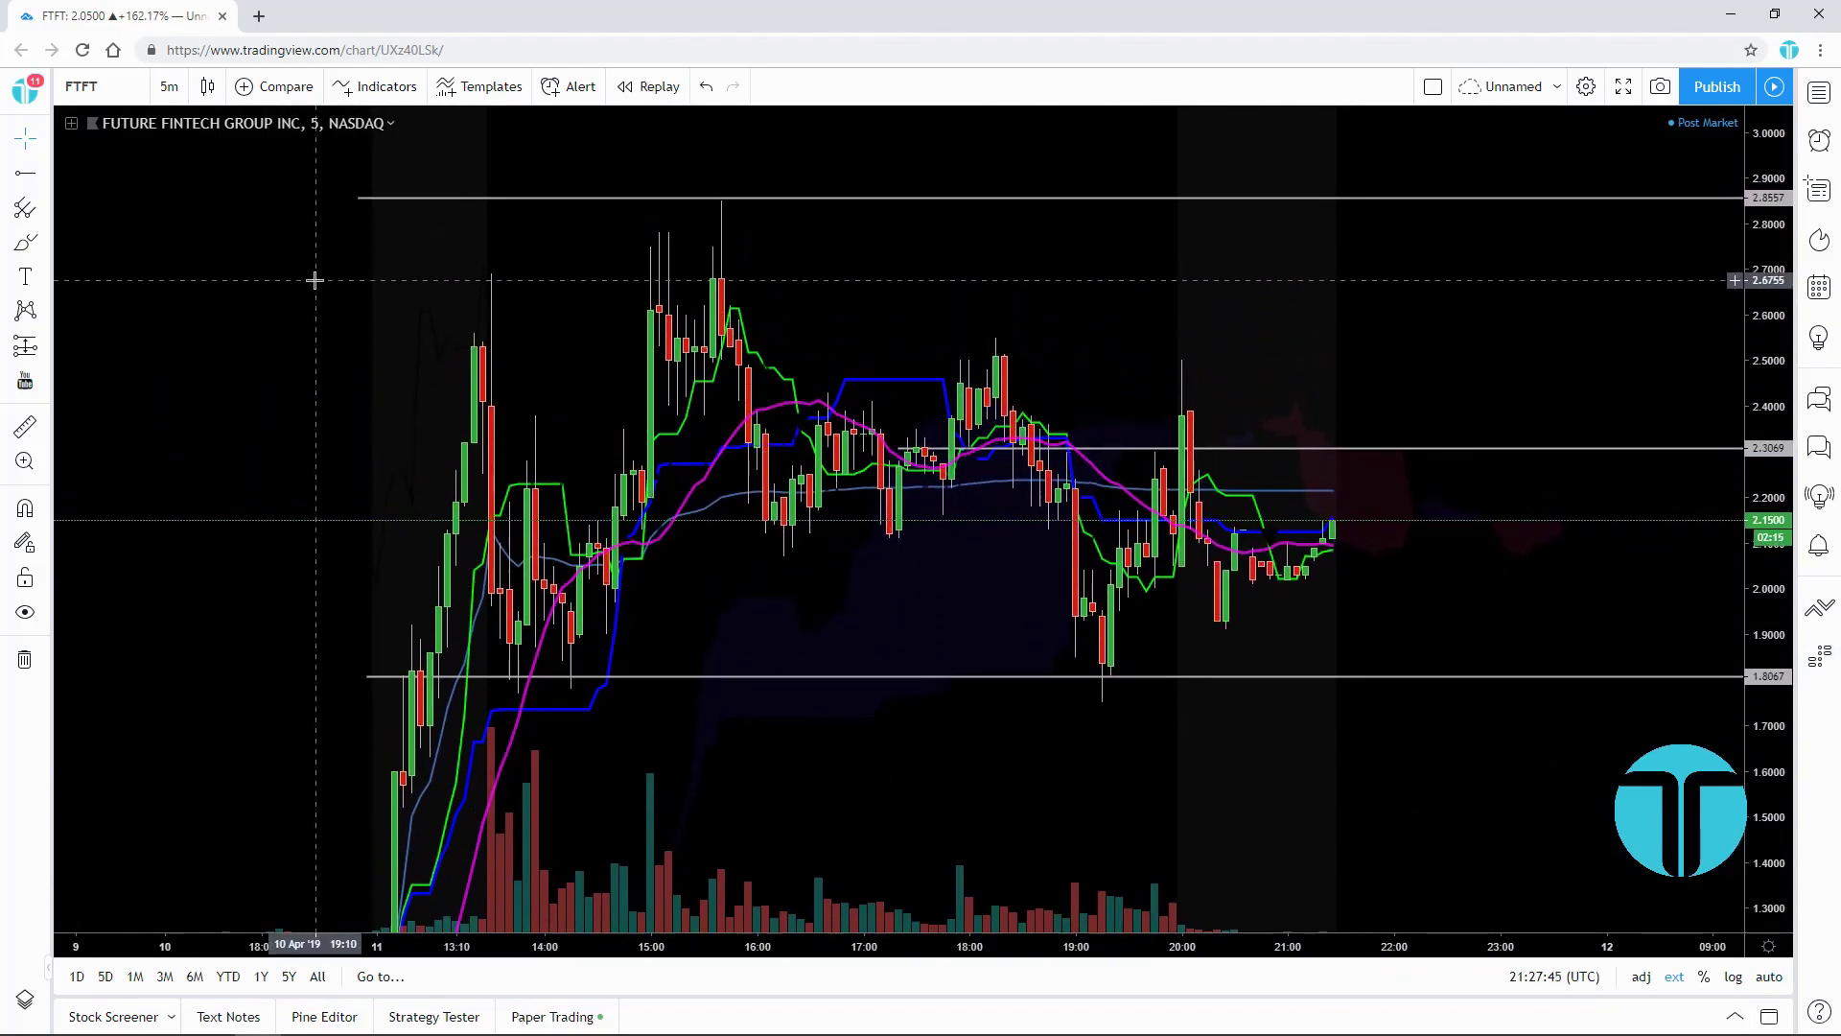
left_click(44, 175)
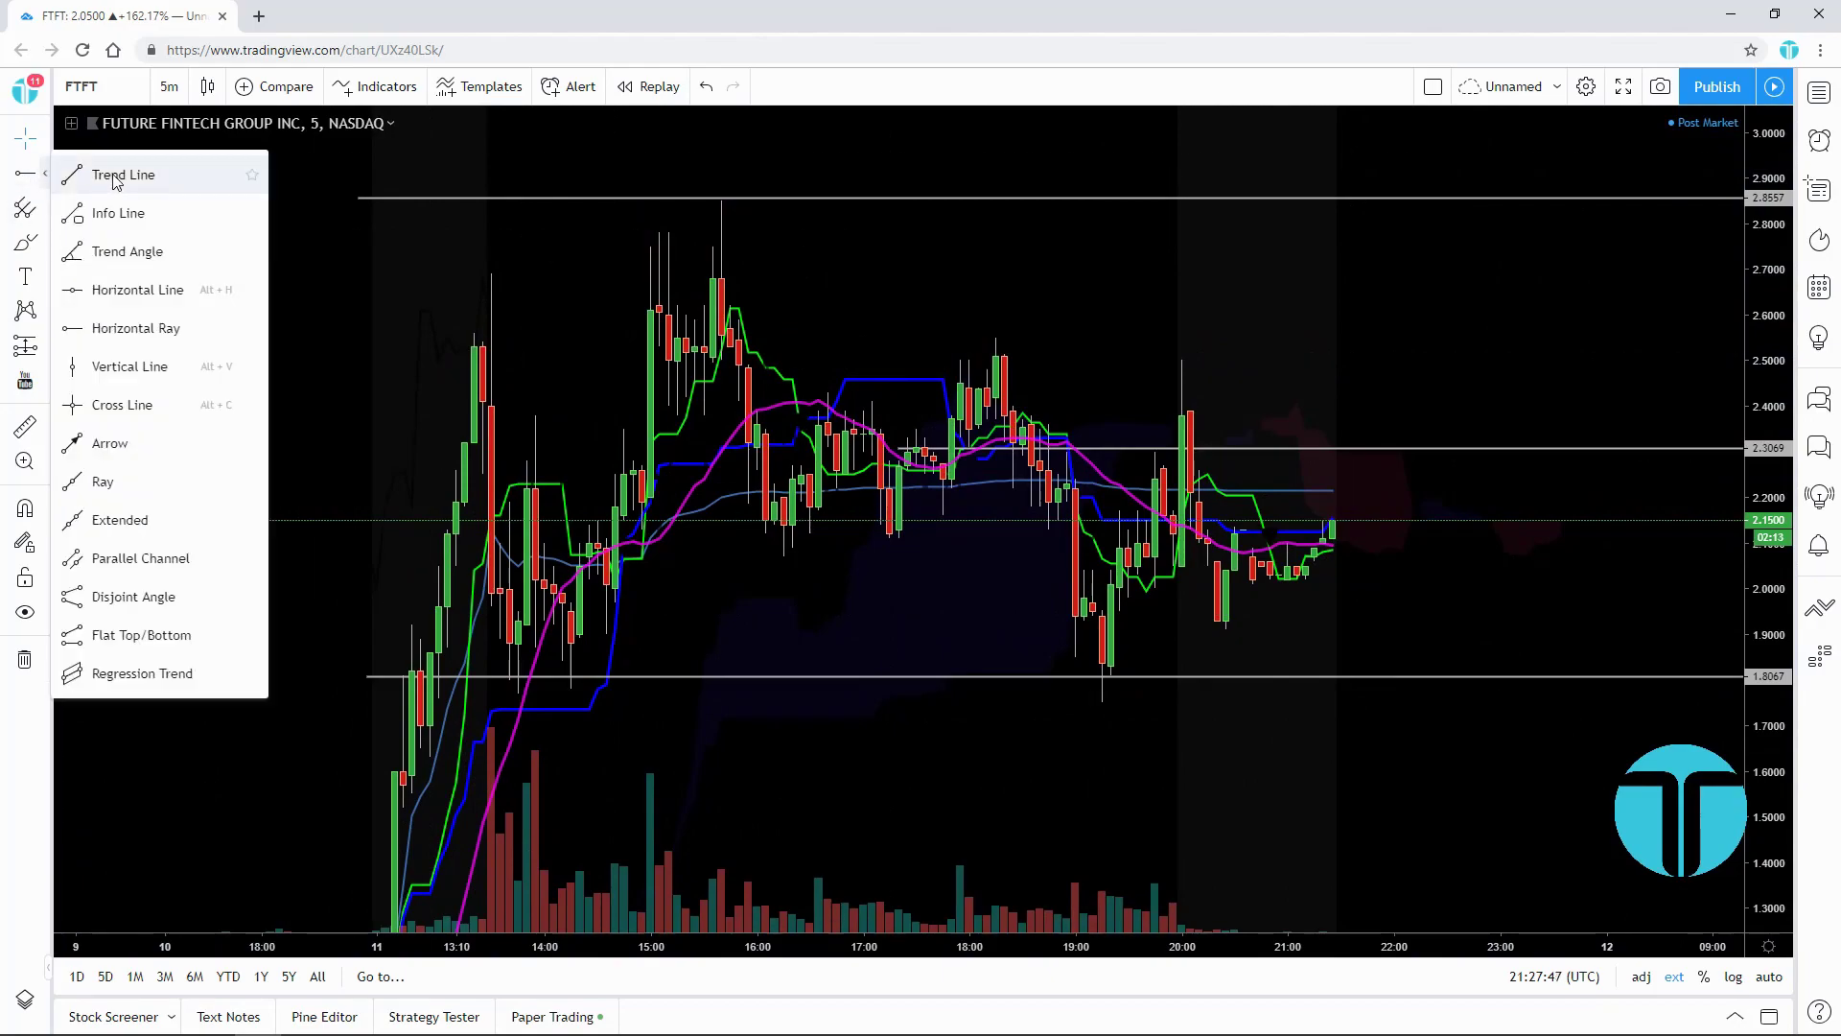
left_click(115, 173)
left_click(499, 679)
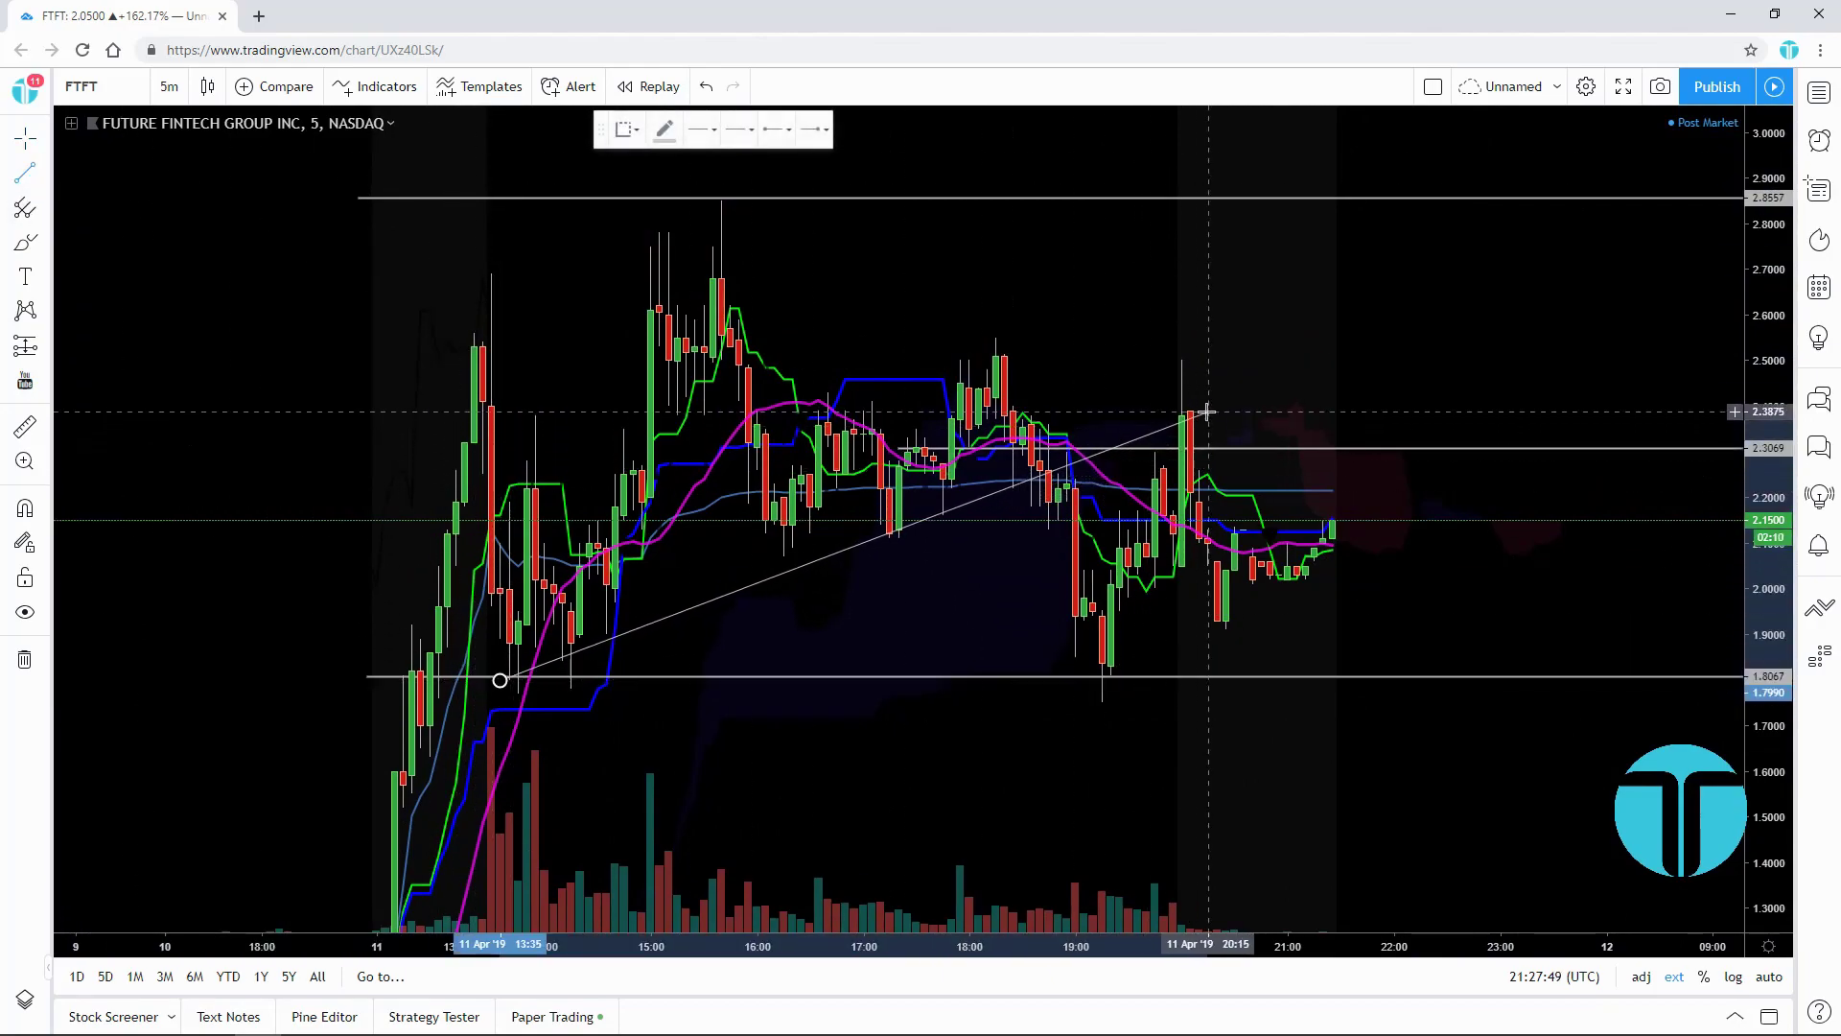
left_click(1235, 366)
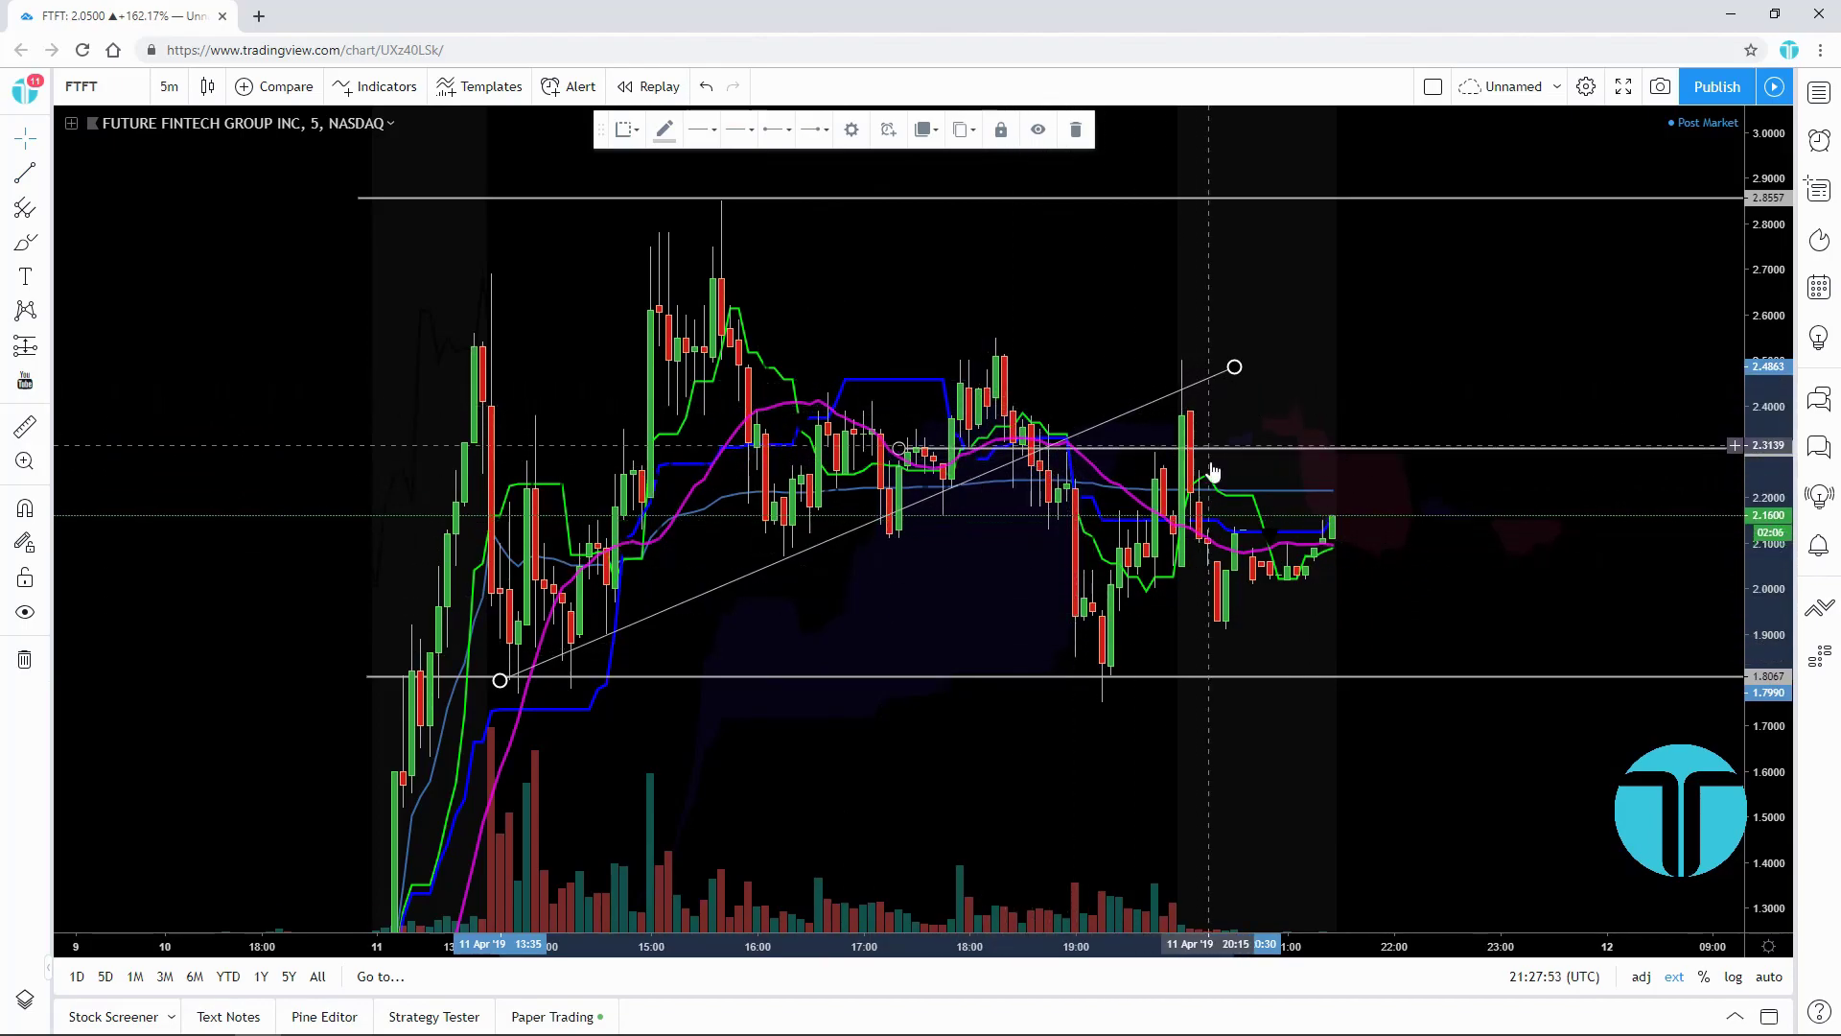
left_click(1075, 130)
Draw a falling trend line from the 15:40 peak at about 2.85 to about 2.03 at 22:45, and delete it.
left_click(25, 172)
left_click(721, 202)
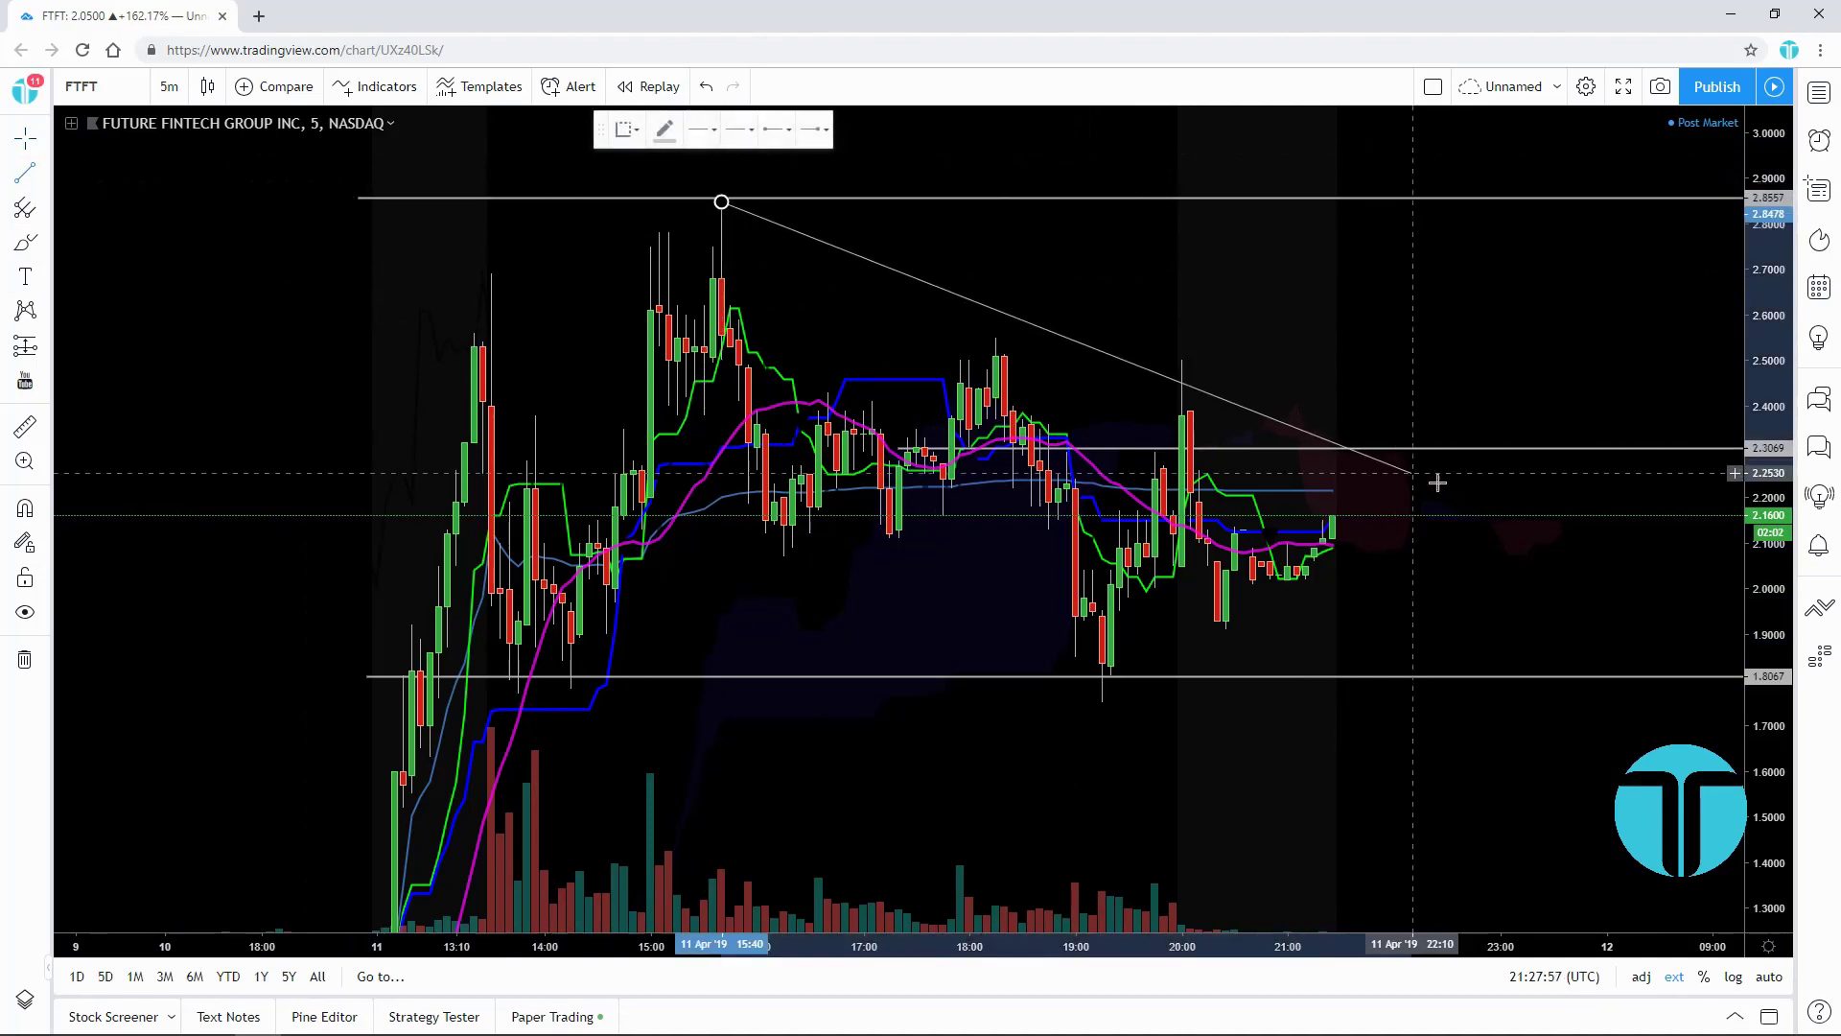
left_click(1473, 576)
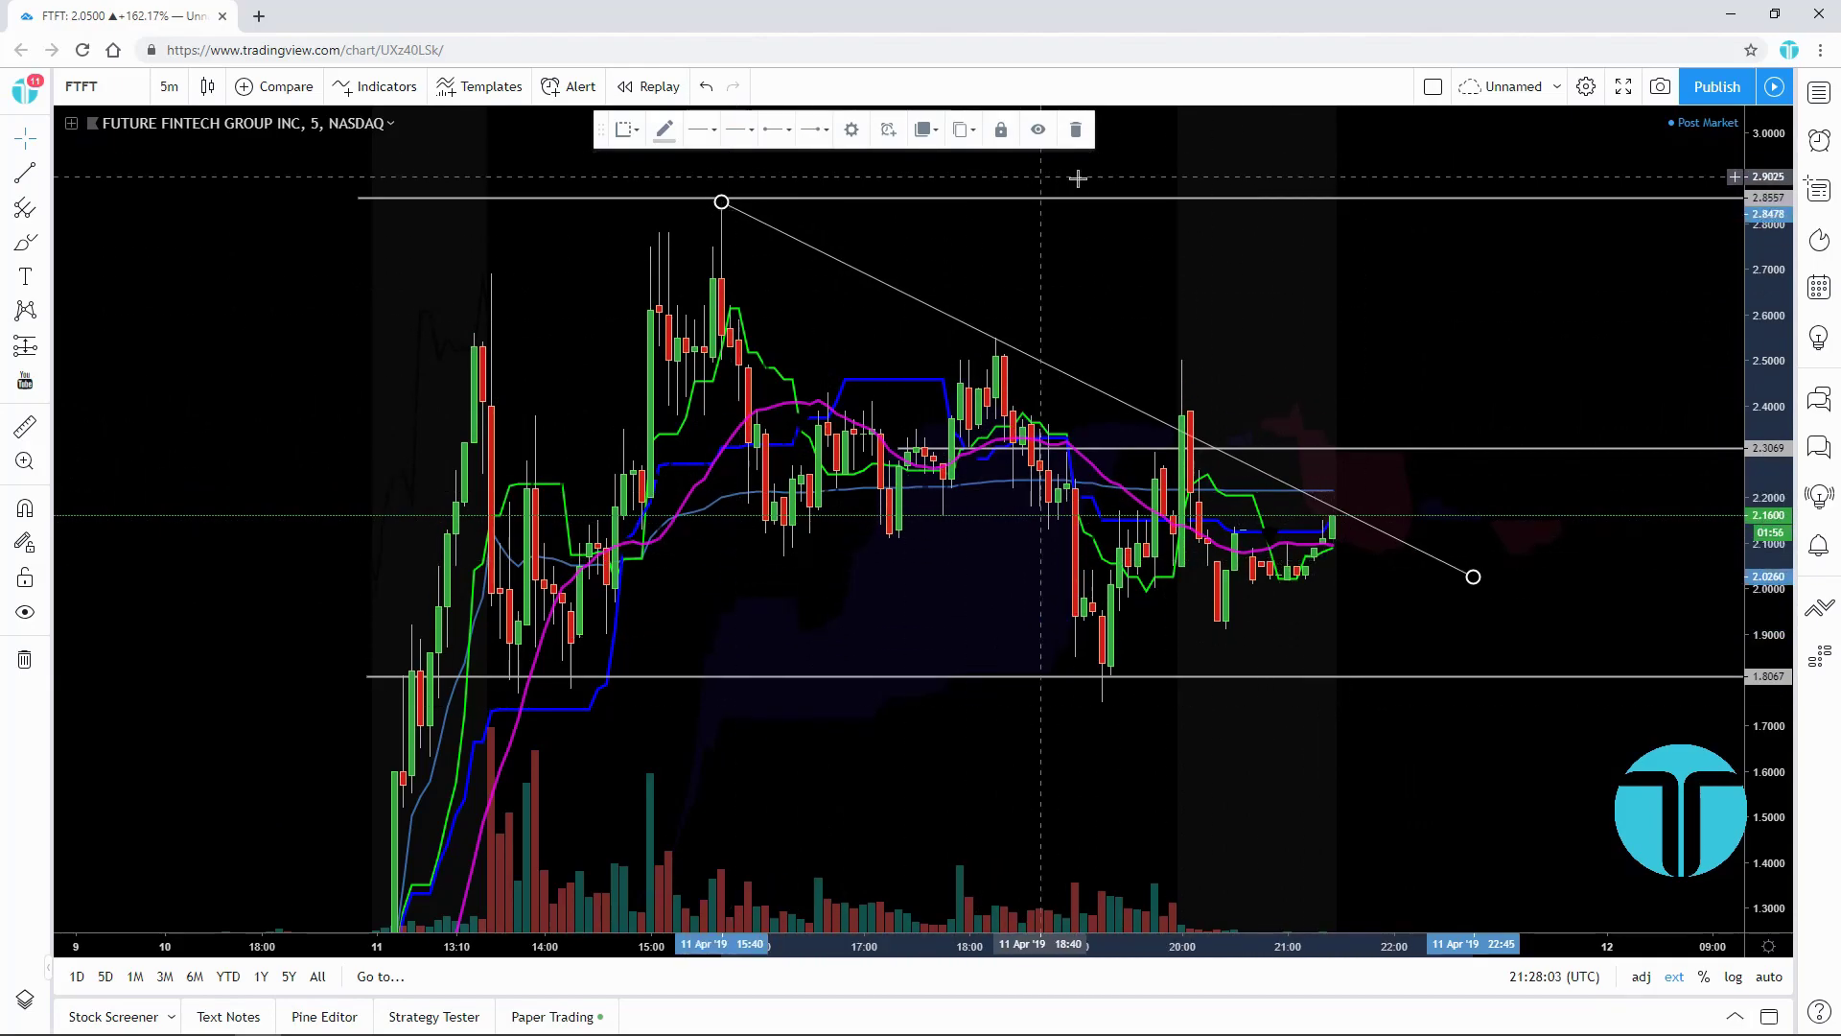
left_click(1075, 134)
Examine the 11 April price action against the three horizontal rays, from the initial rally to the post-market candles.
left_click_drag(1101, 275, 1047, 295)
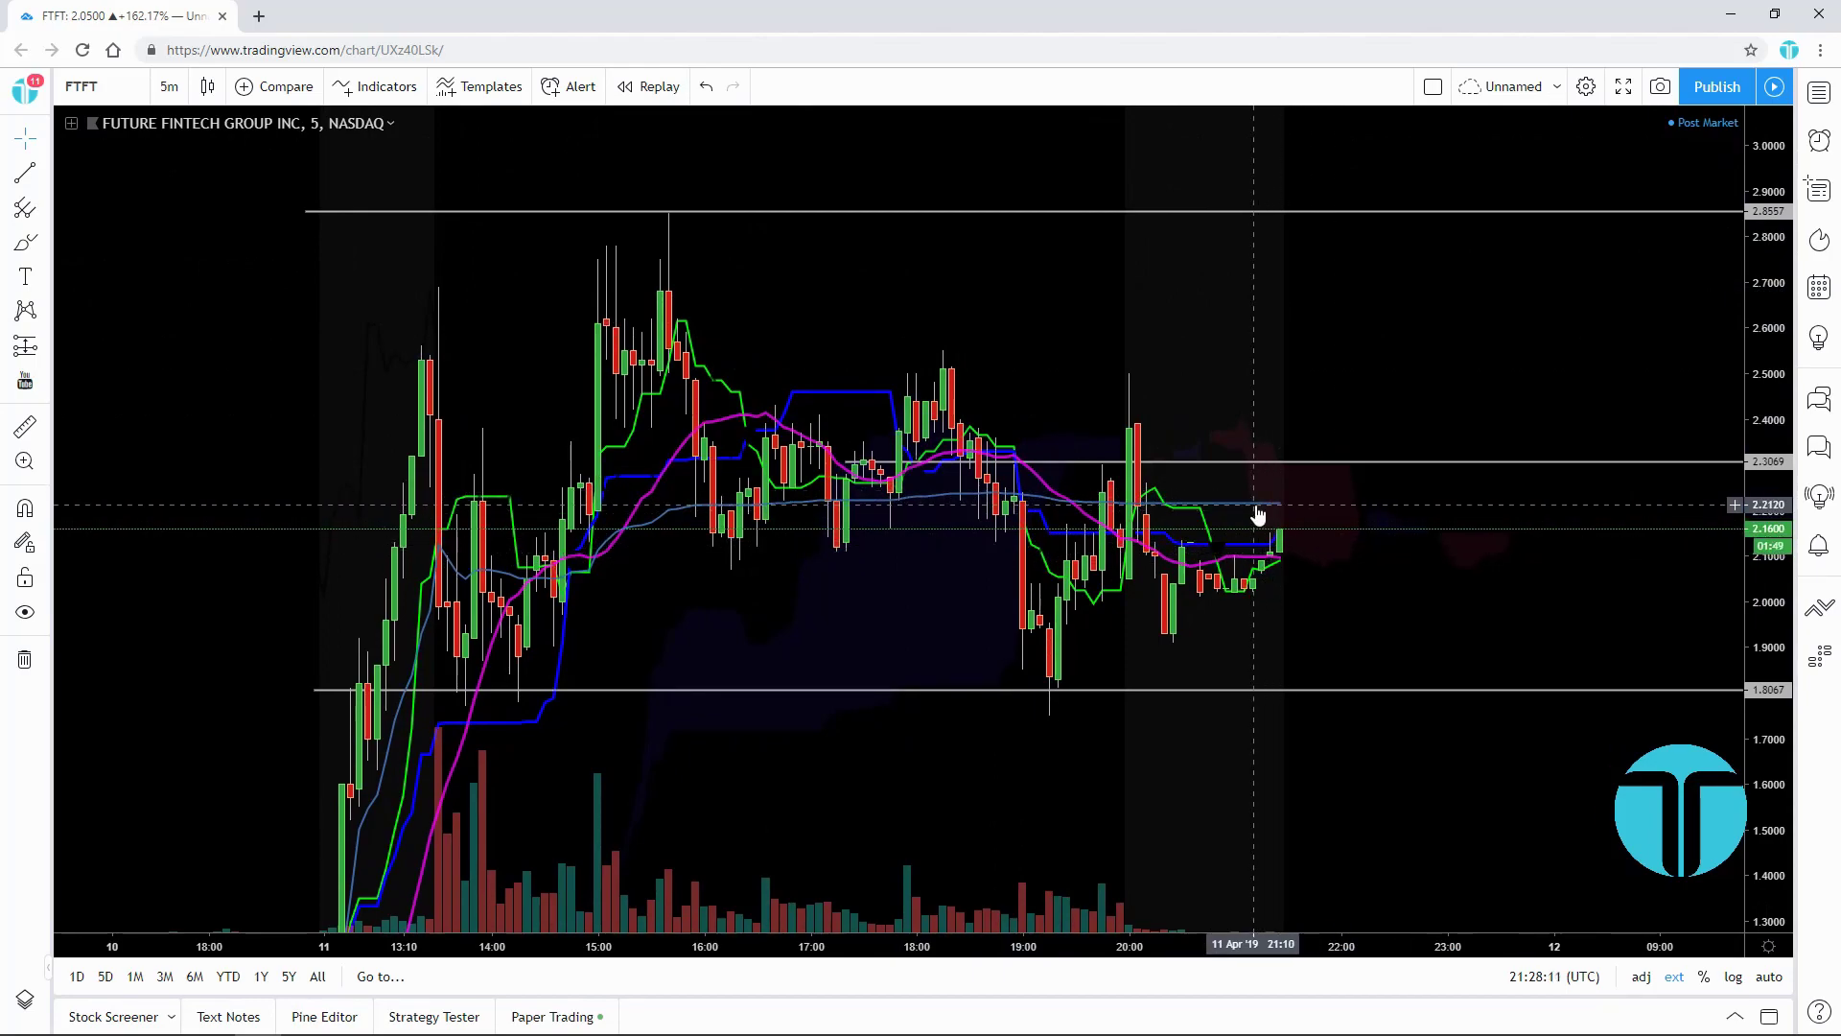
left_click_drag(1398, 658, 1314, 653)
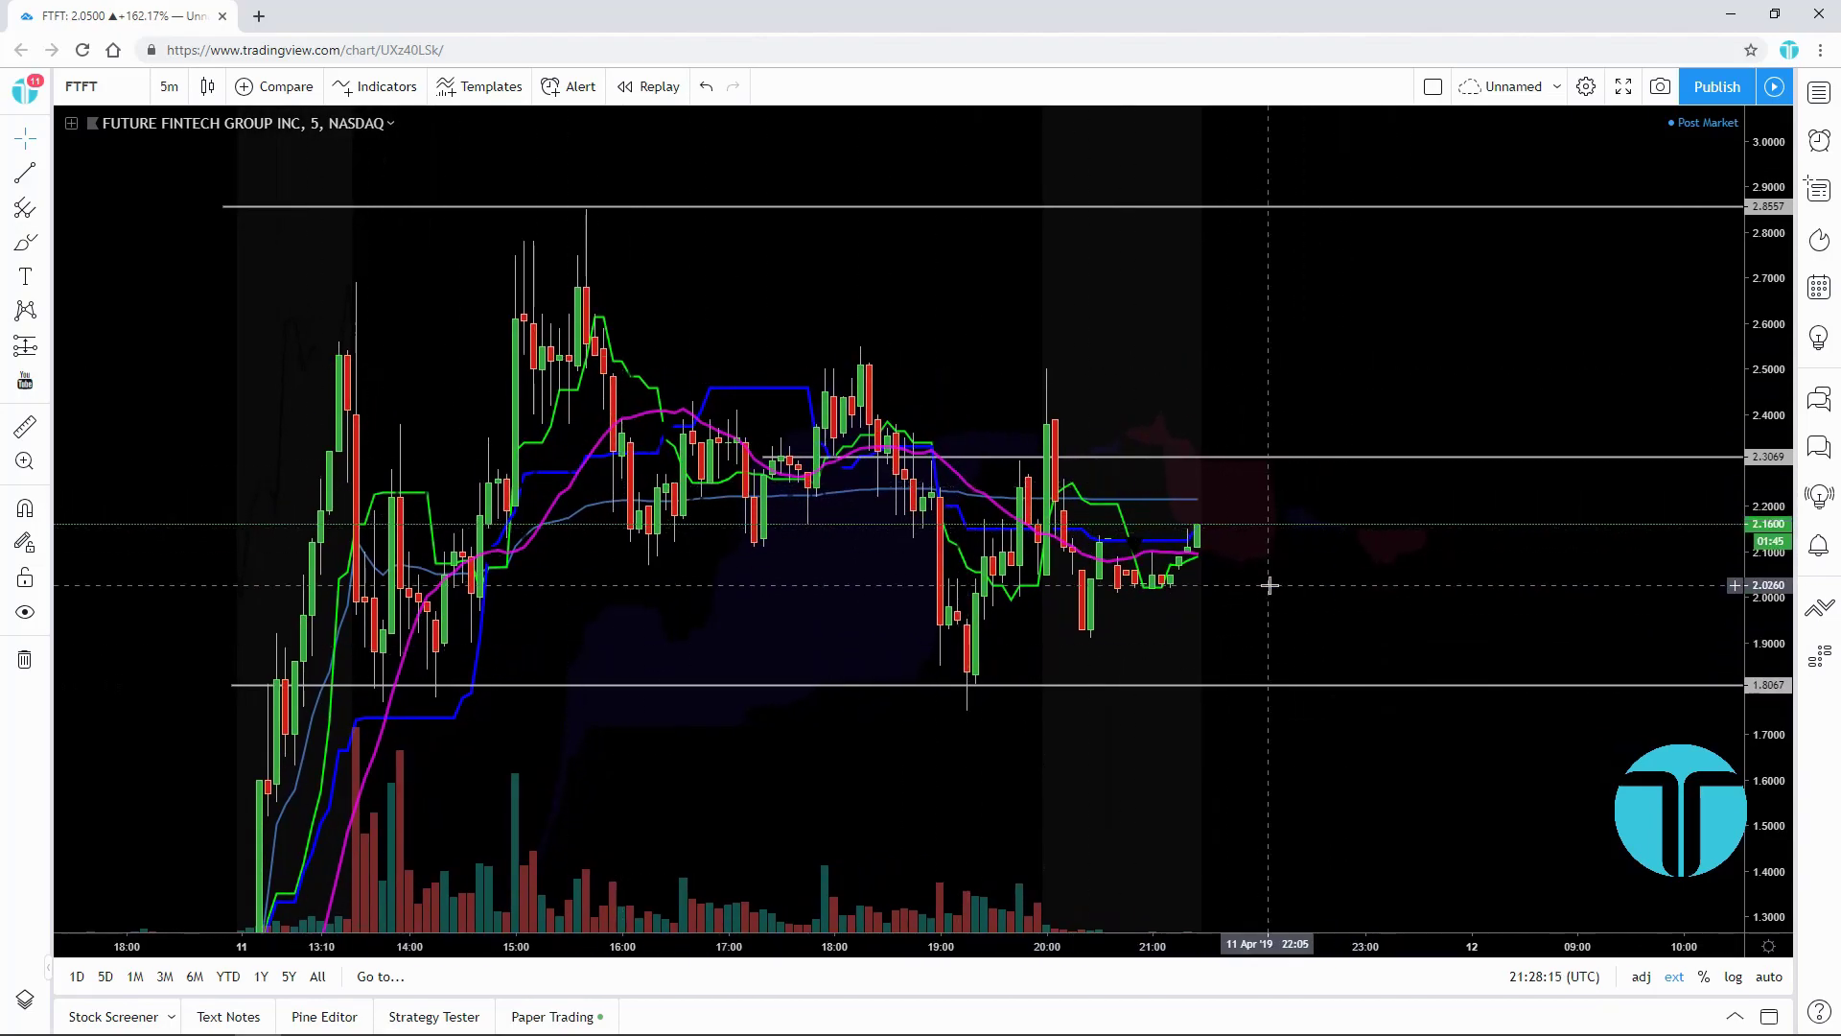
left_click_drag(1270, 584, 1251, 629)
left_click_drag(588, 786, 716, 536)
scroll(793, 744, "up", 5)
scroll(793, 744, "right", 2)
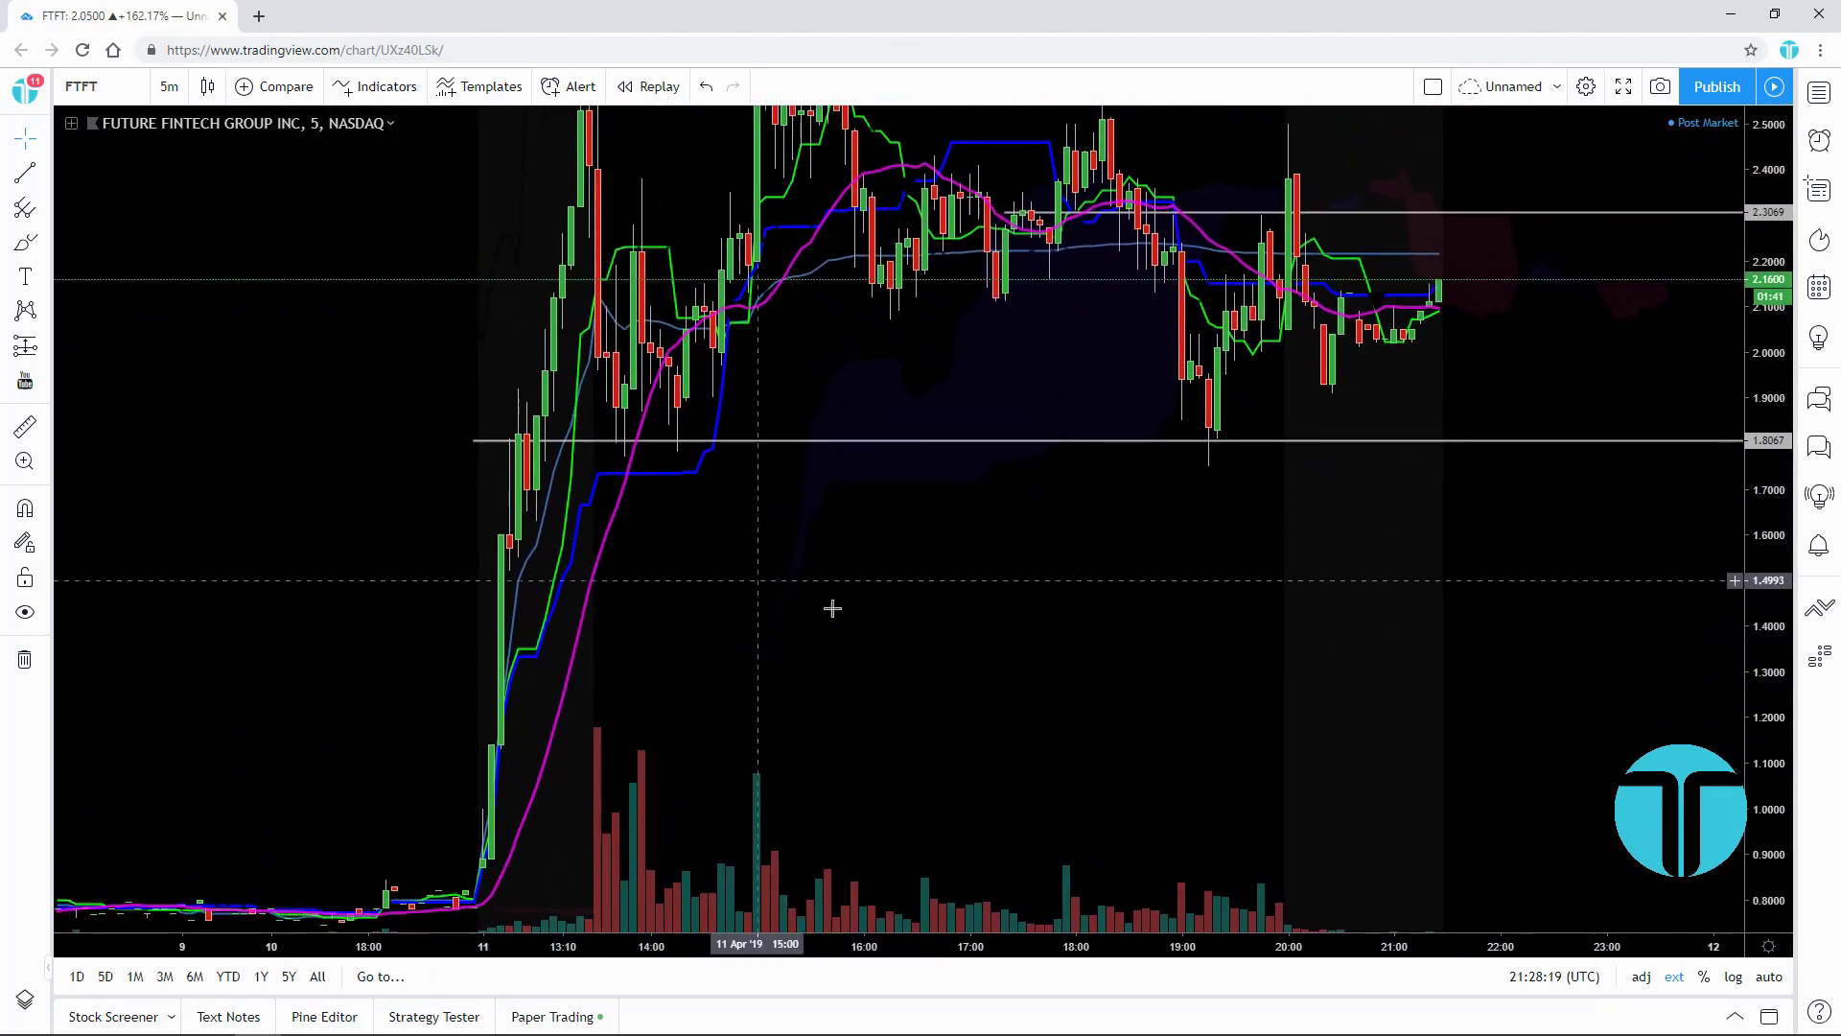
left_click_drag(990, 399, 964, 698)
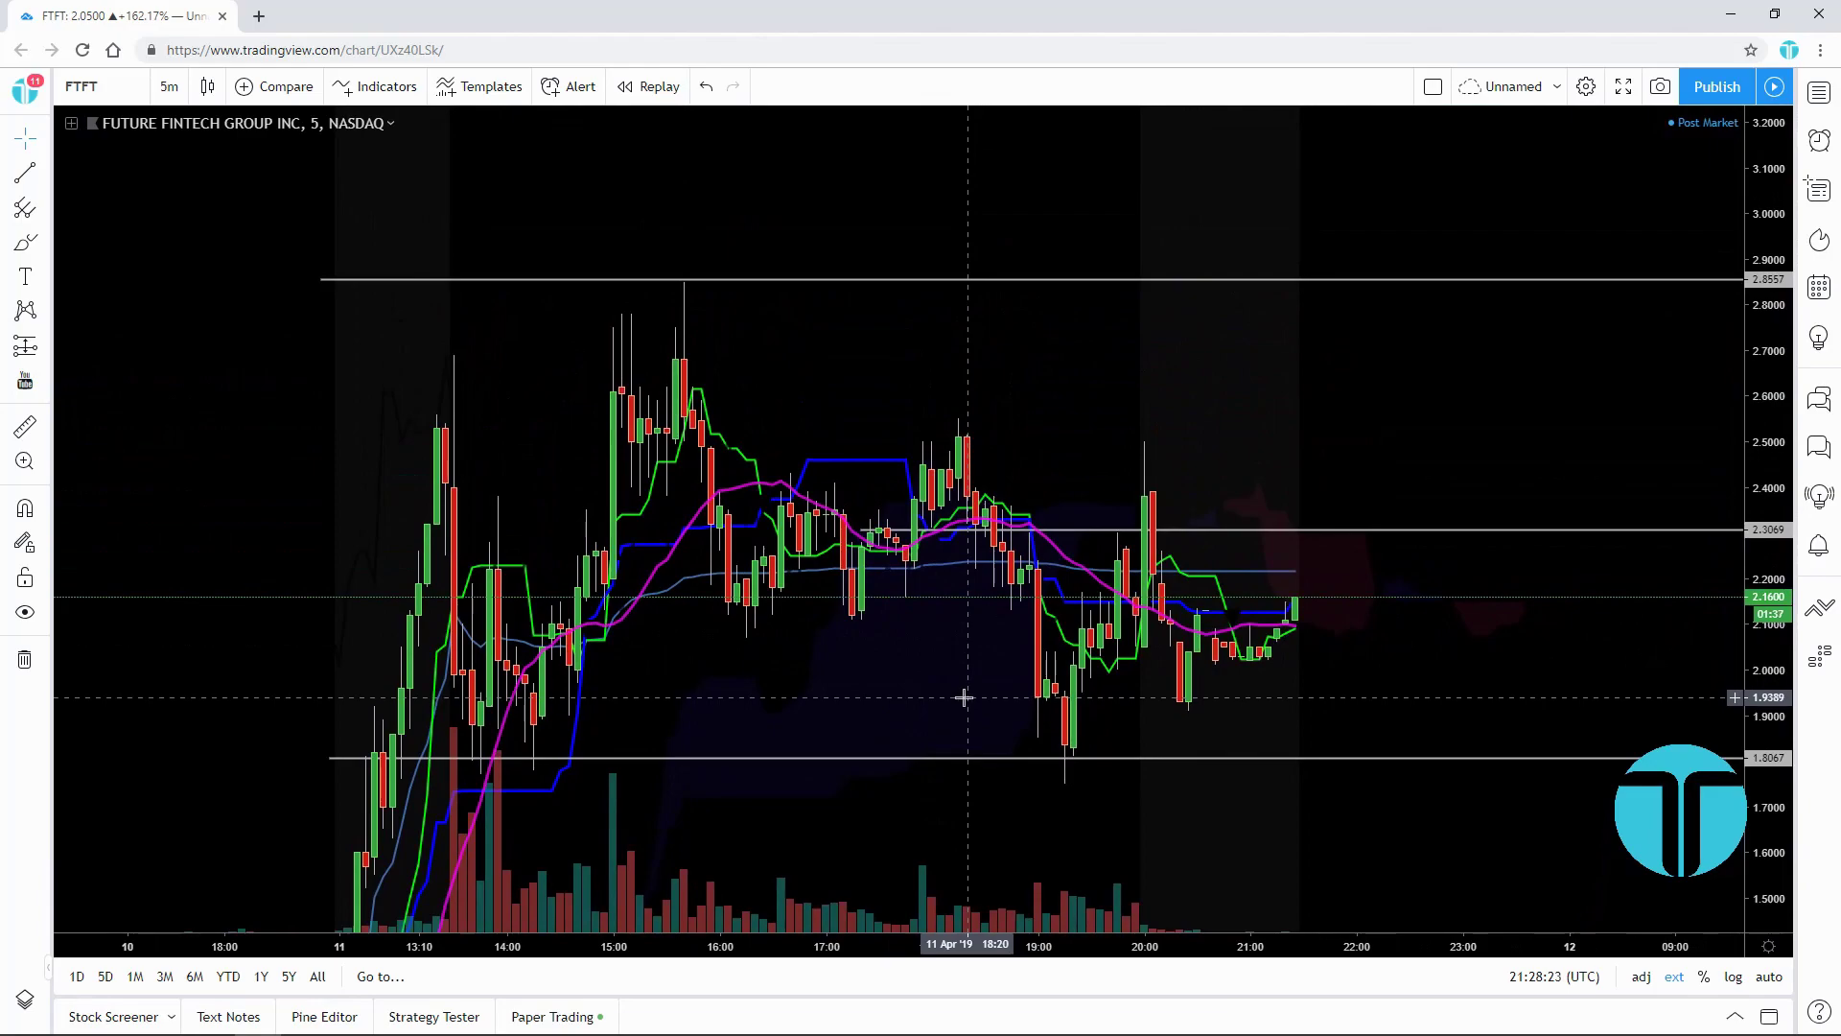
scroll(959, 705, "right", 1)
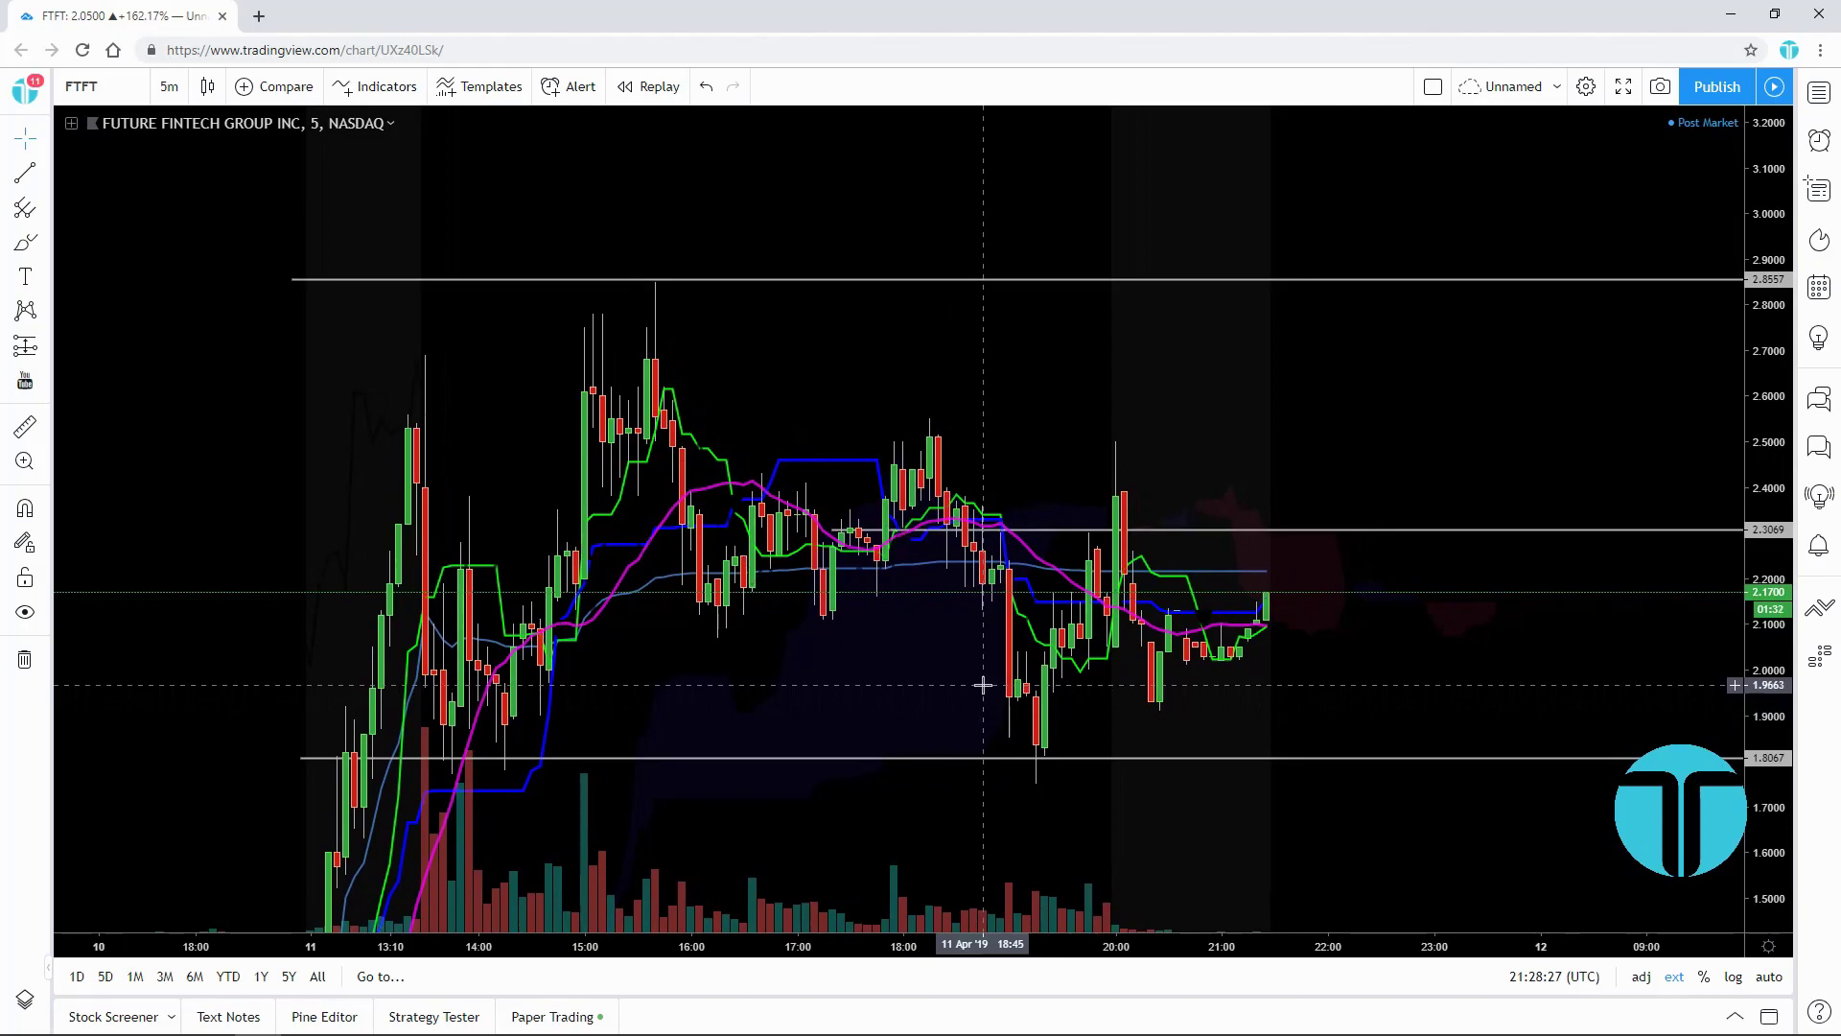
Draw an arrow from about 2.13 beside the latest candle up past the middle ray, and adjust its tip slightly below 2.40.
left_click(45, 172)
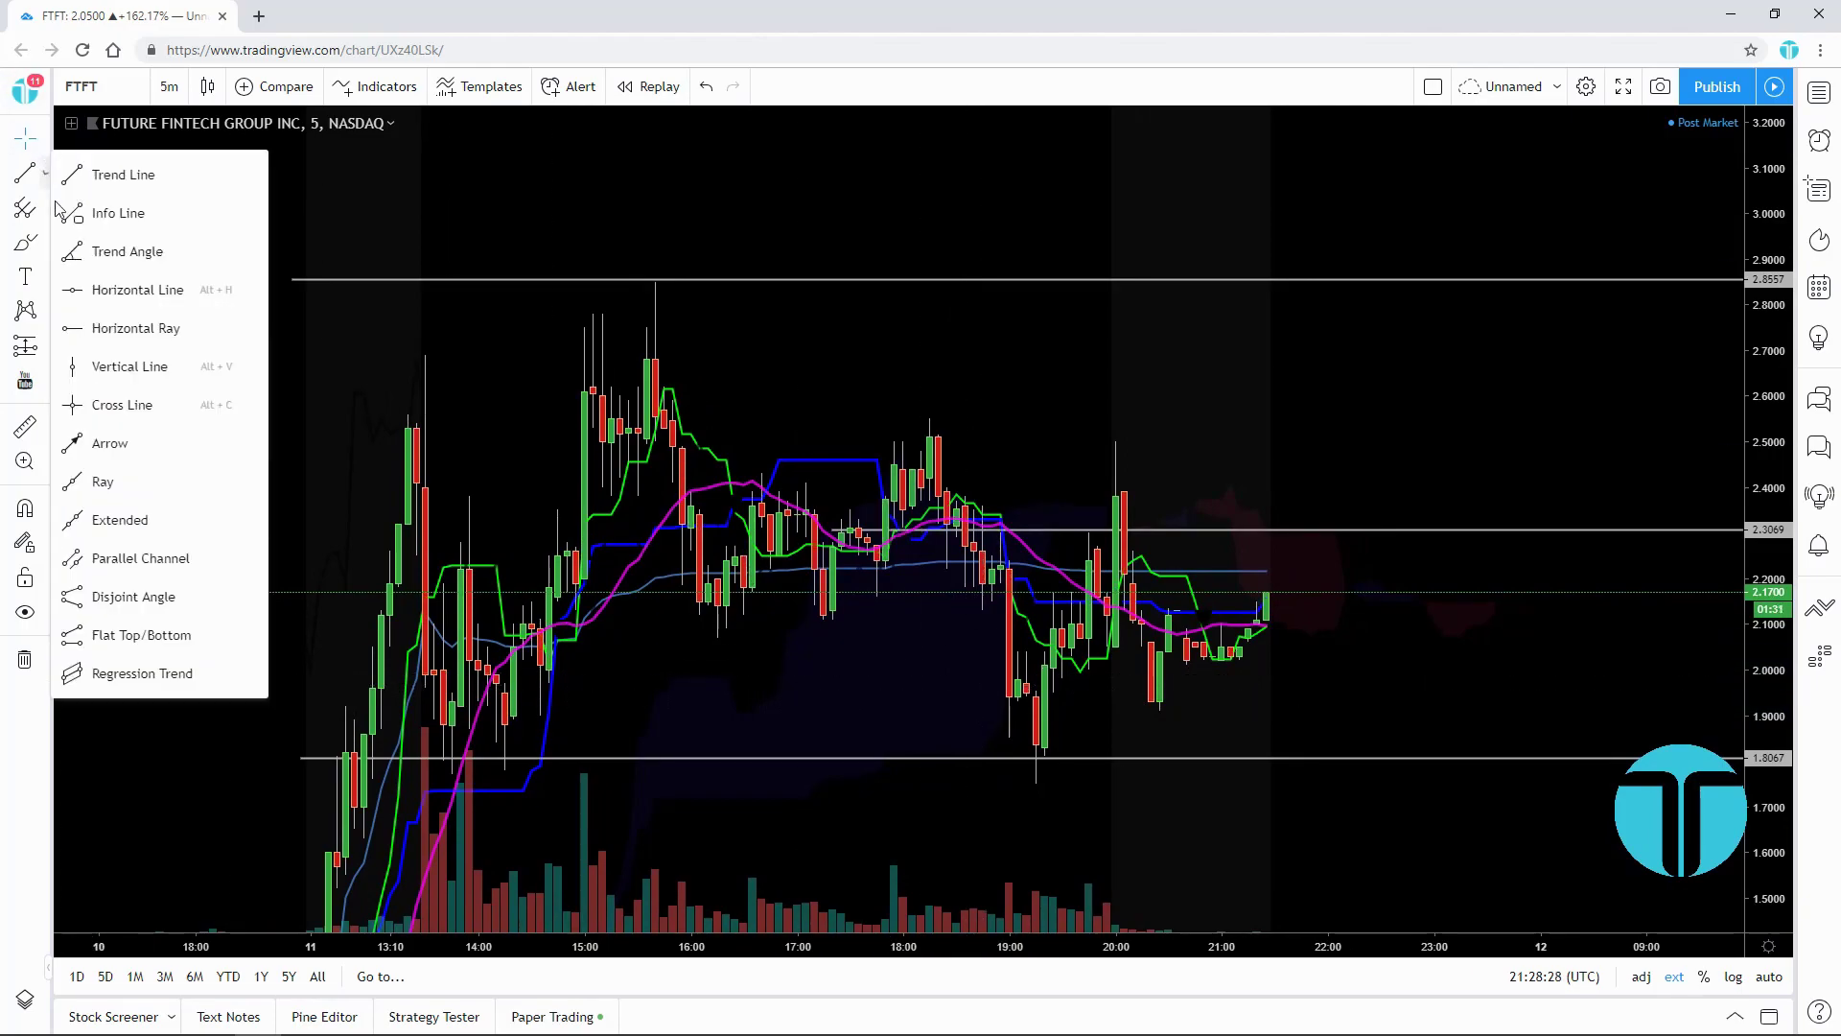
left_click(106, 441)
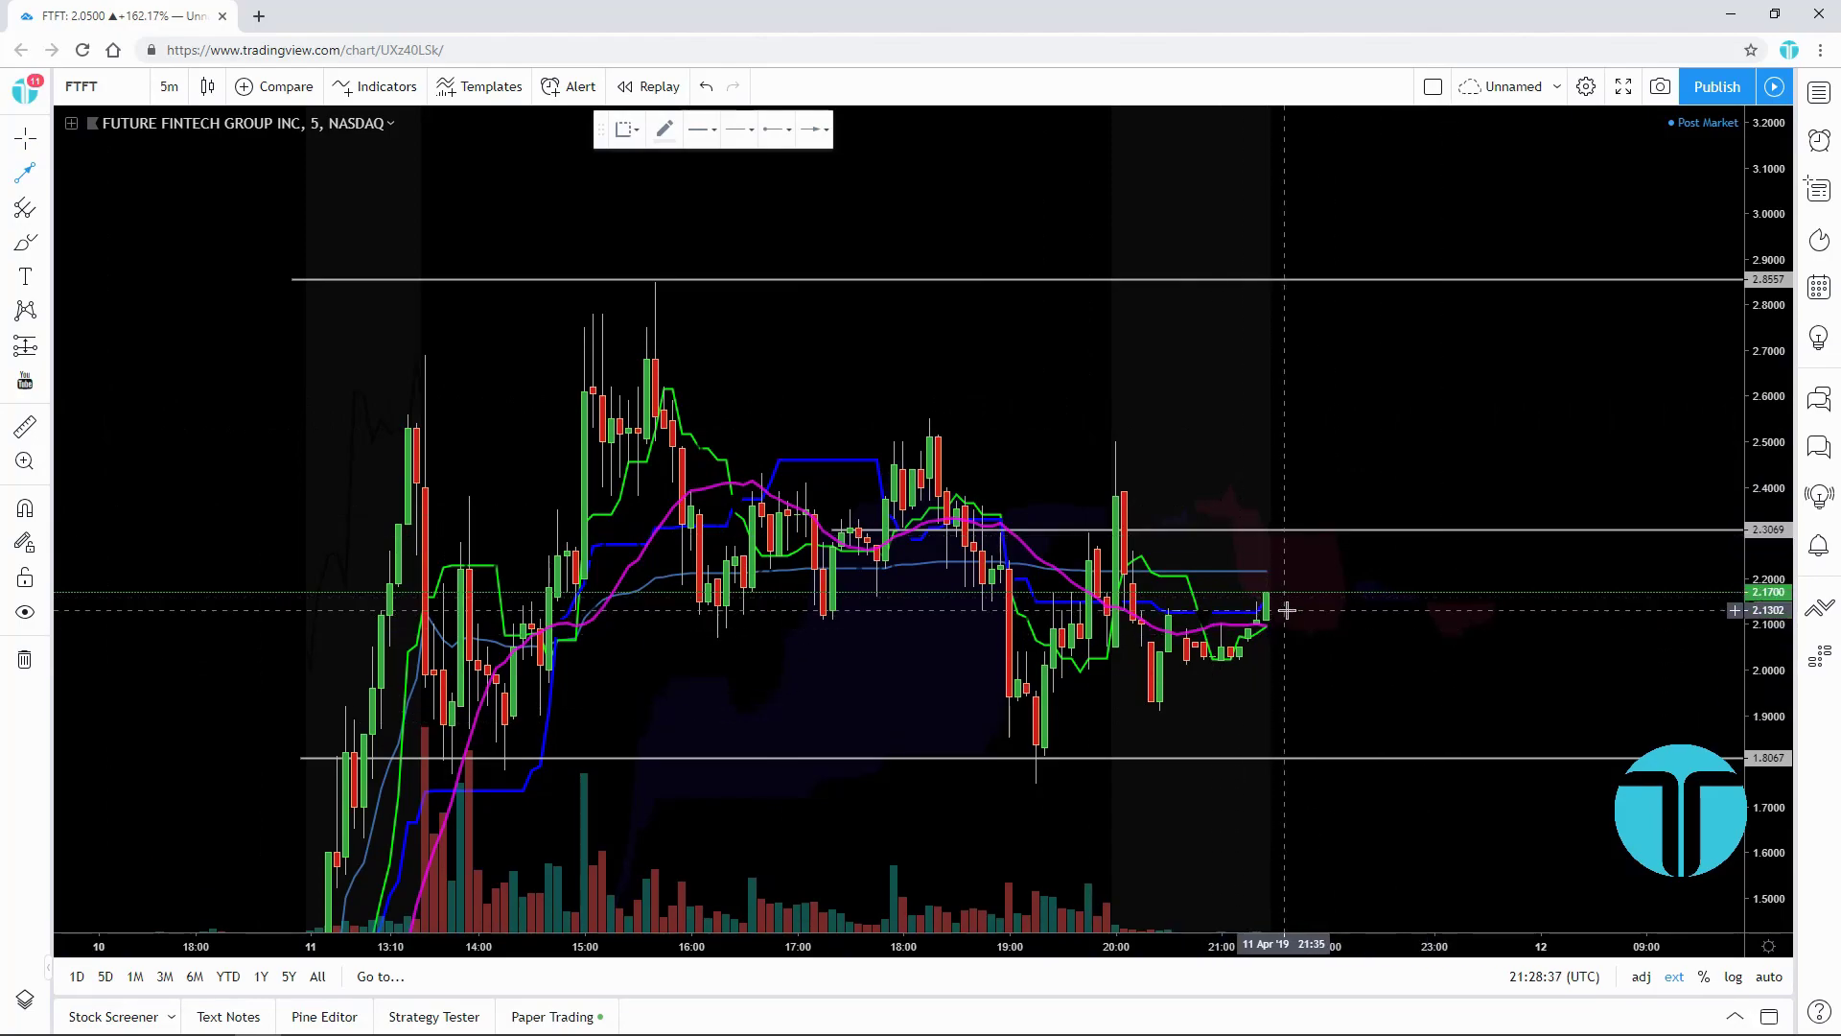
left_click(1285, 609)
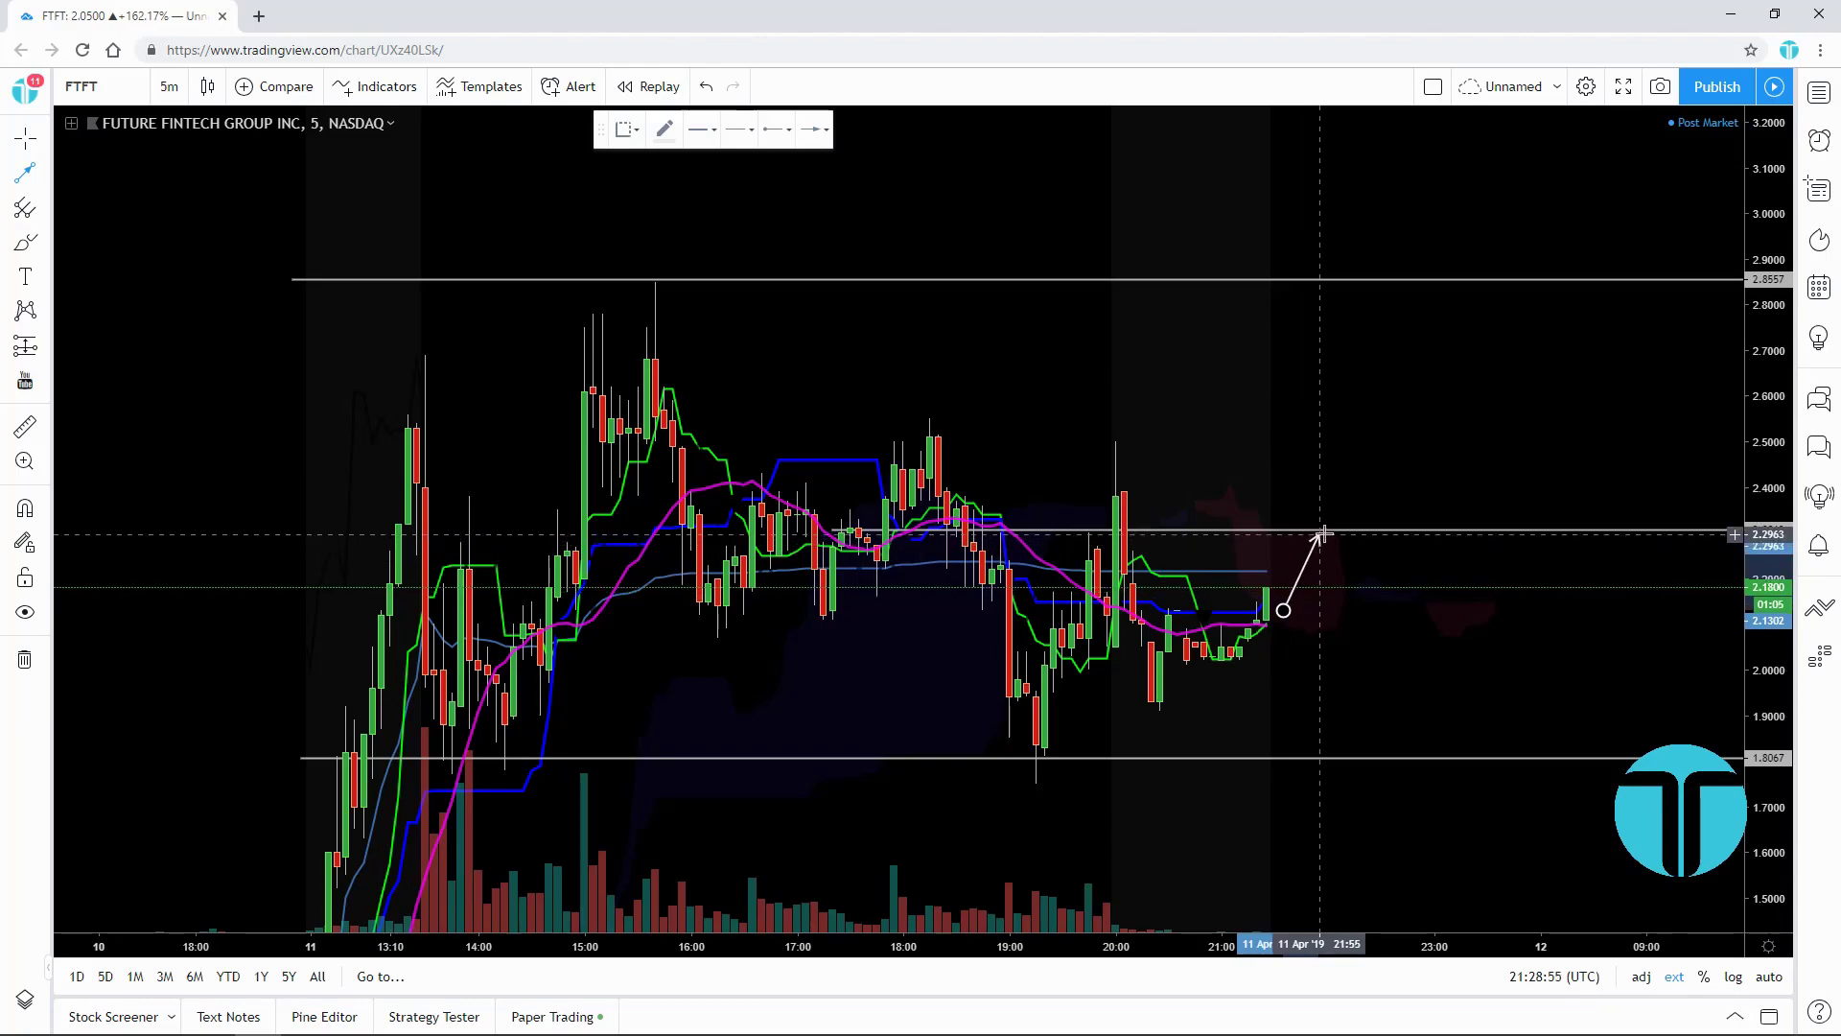
left_click(1327, 485)
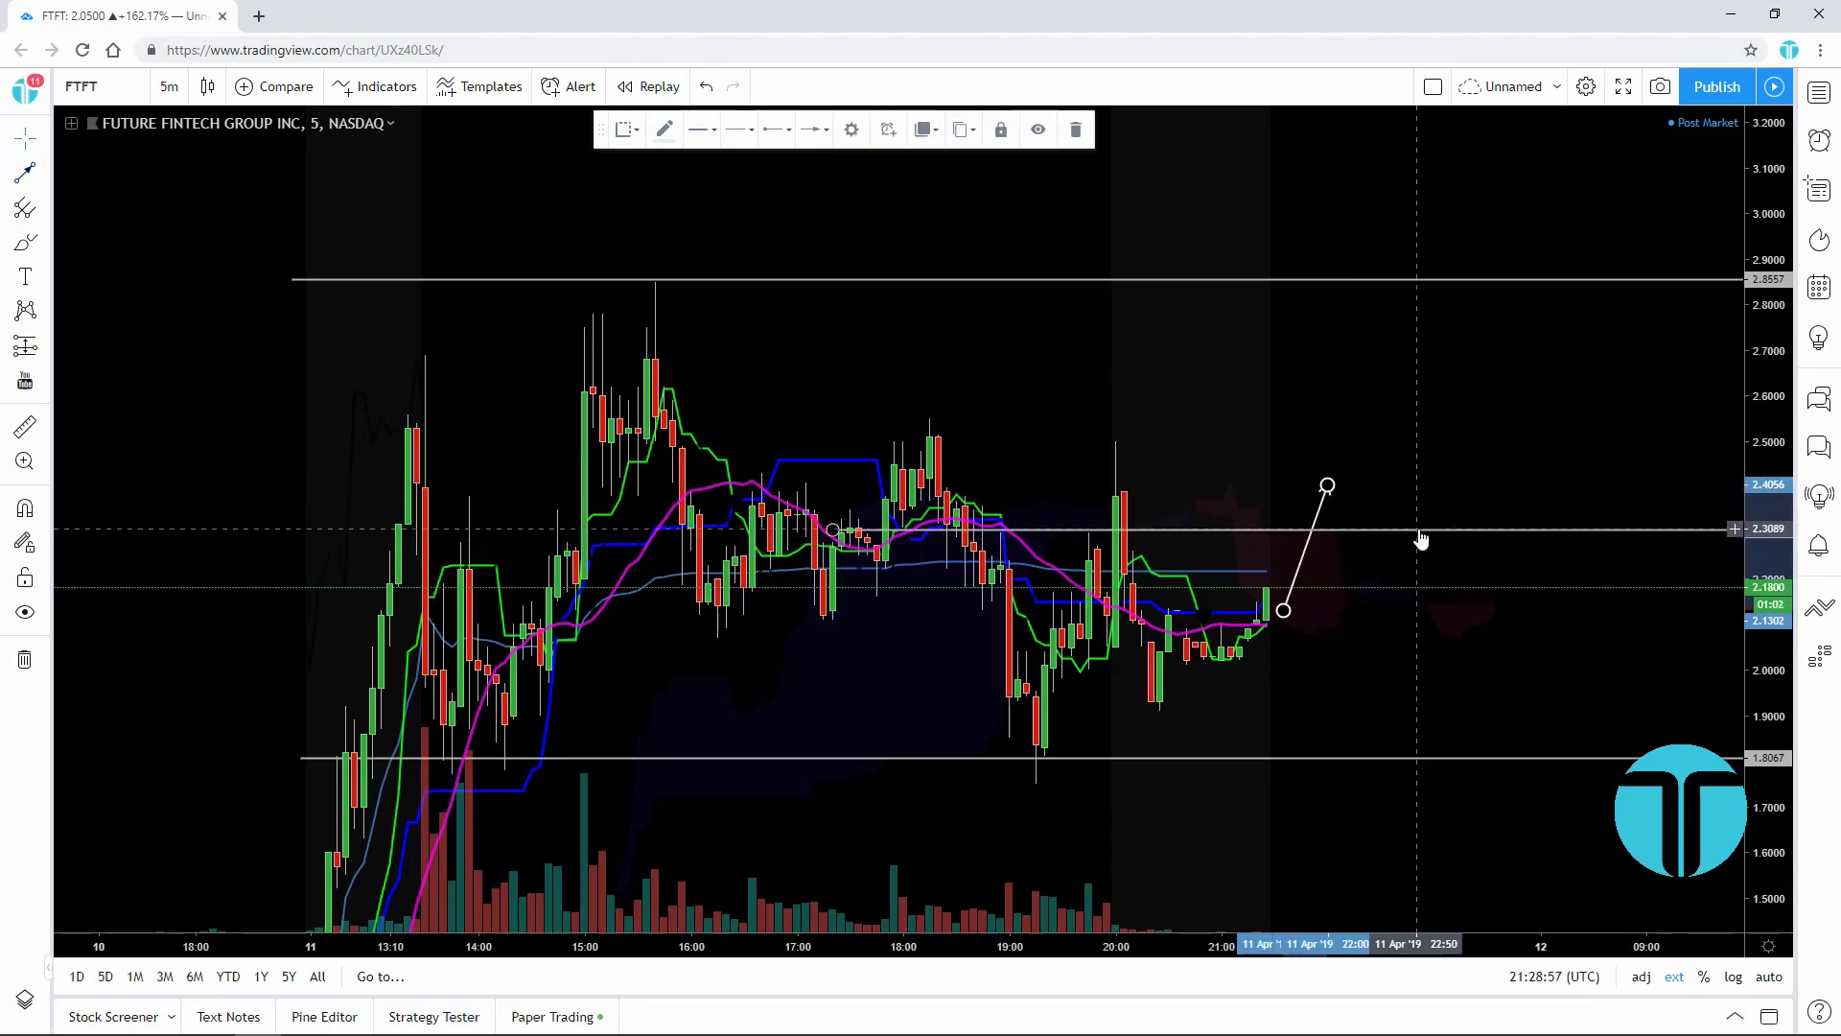
left_click(1354, 475)
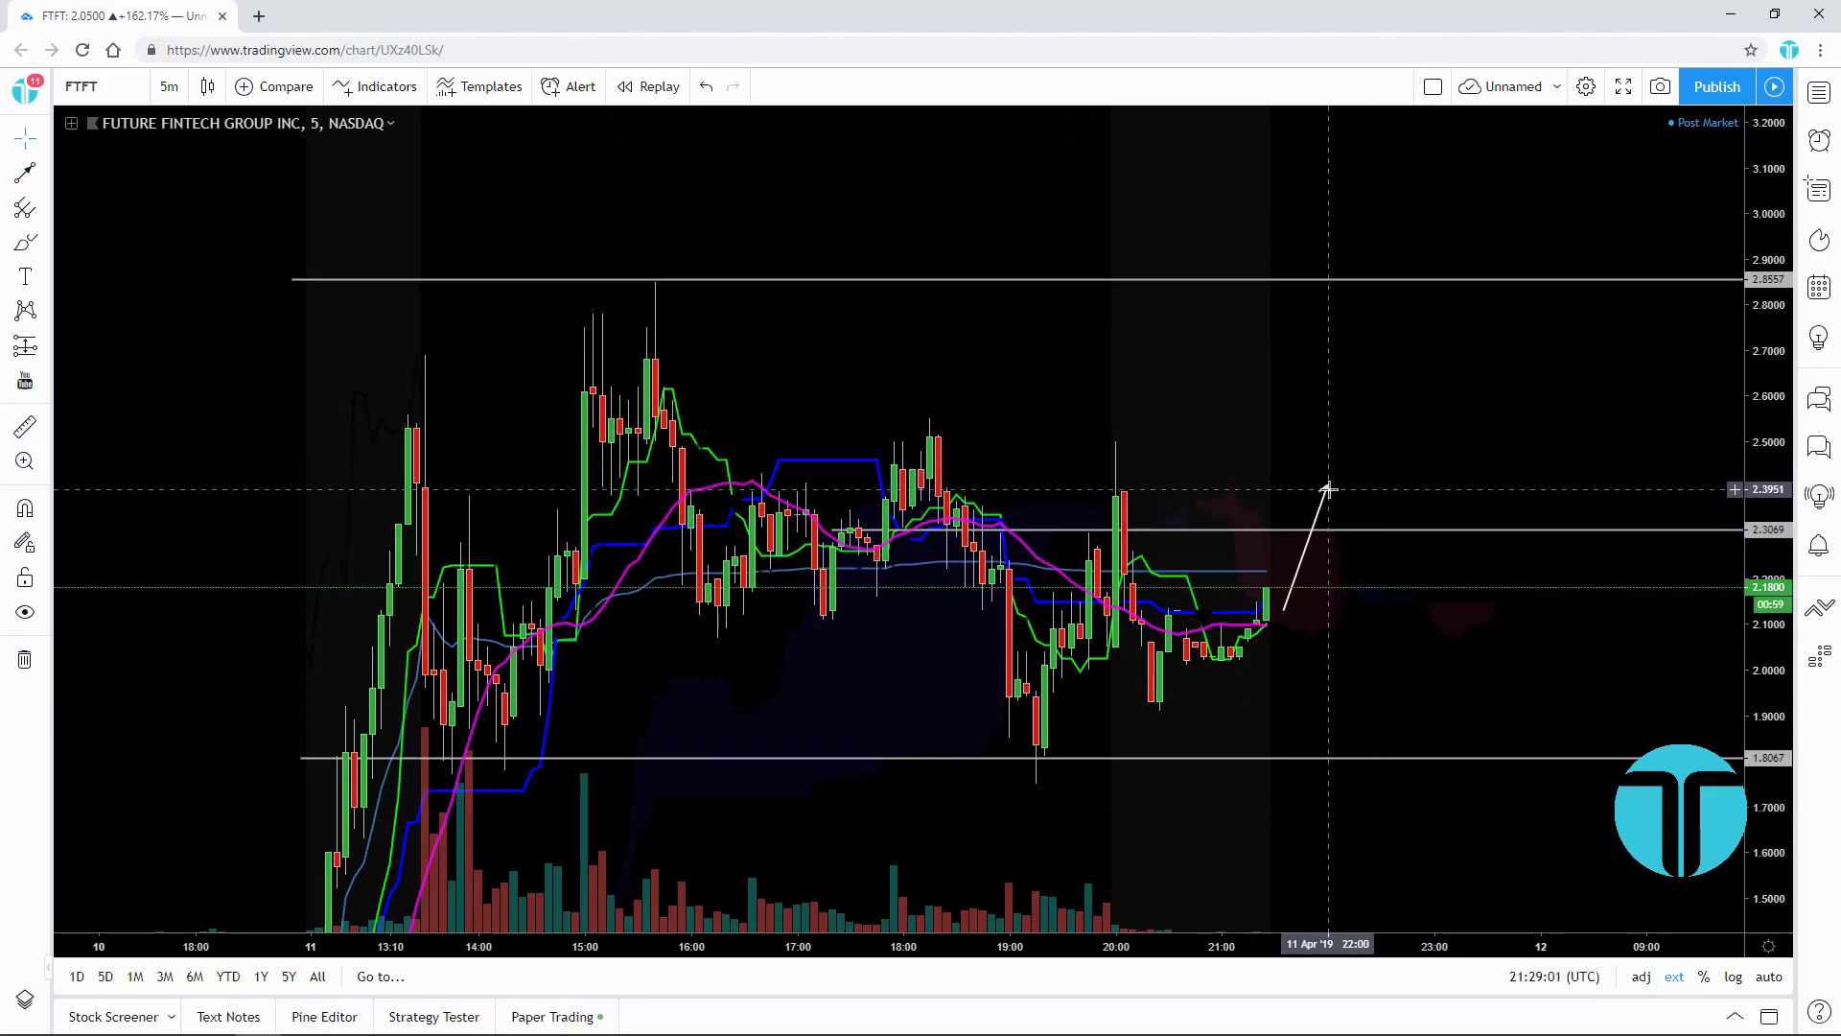
left_click(1327, 492)
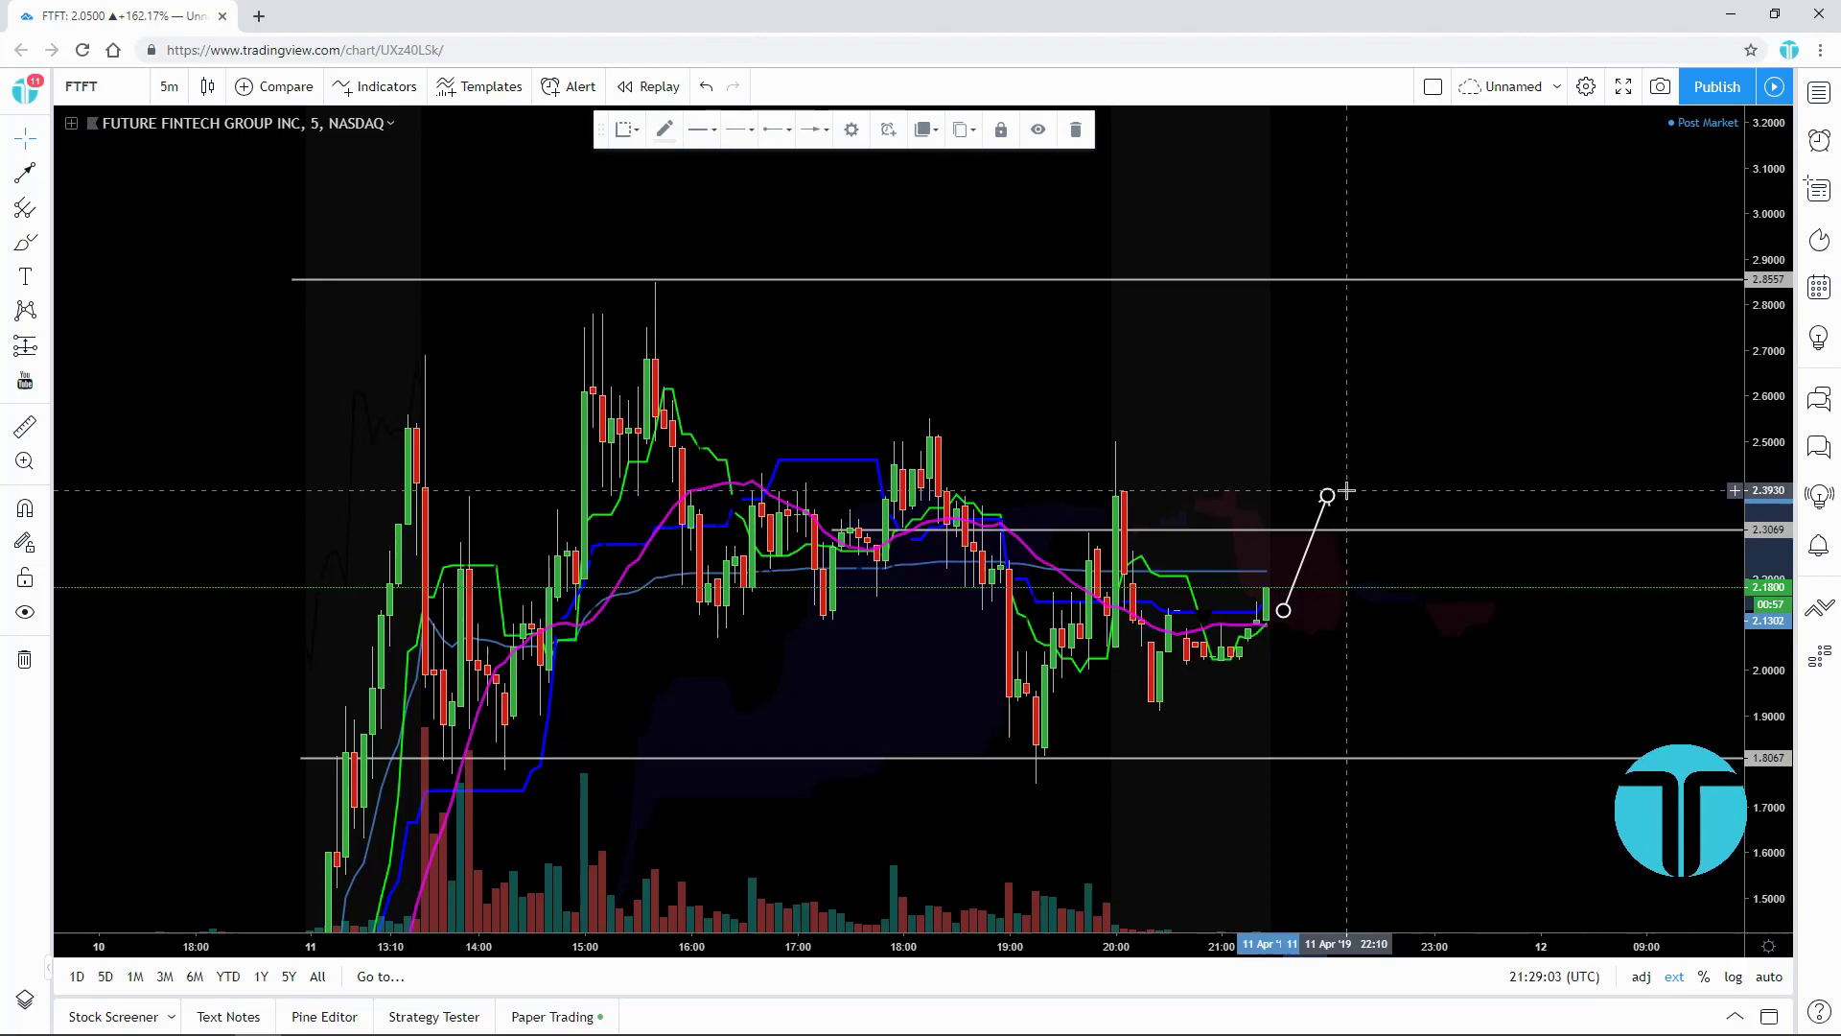
left_click(1344, 489)
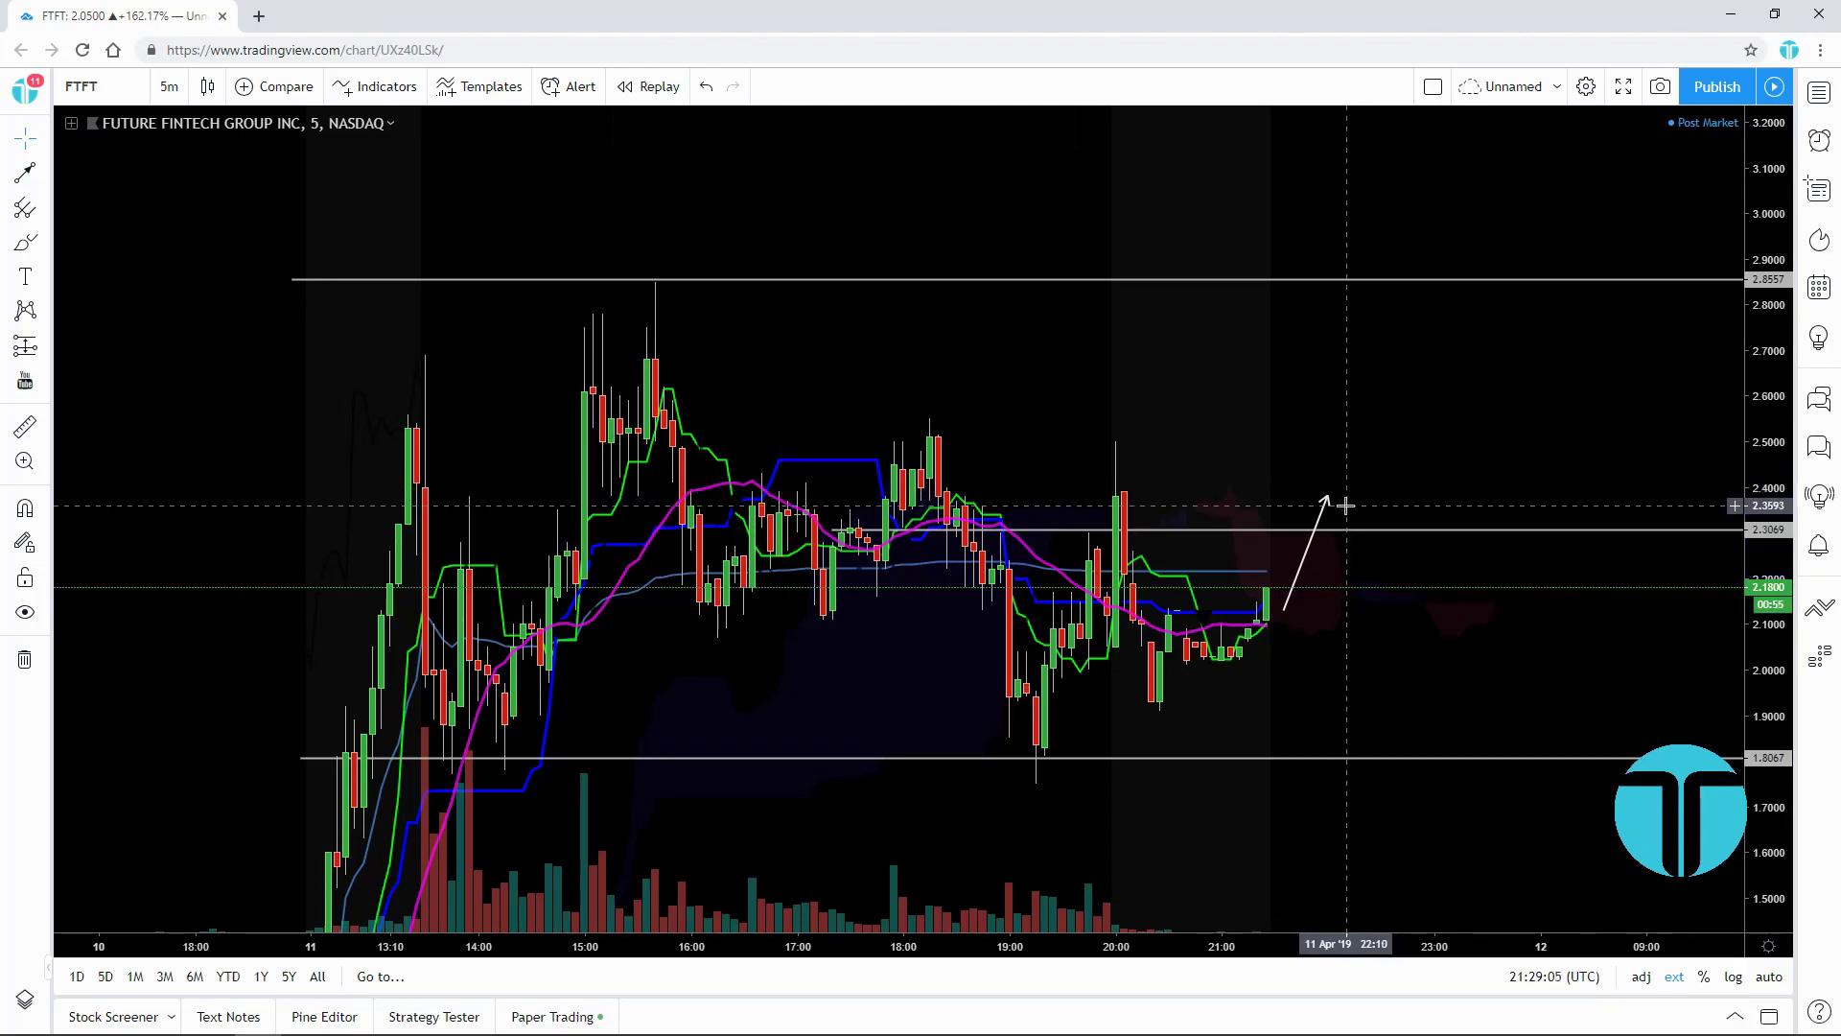
Draw a short arrow pulling back to the middle ray and a long arrow from about 2.31 up to just below the upper ray.
left_click(24, 176)
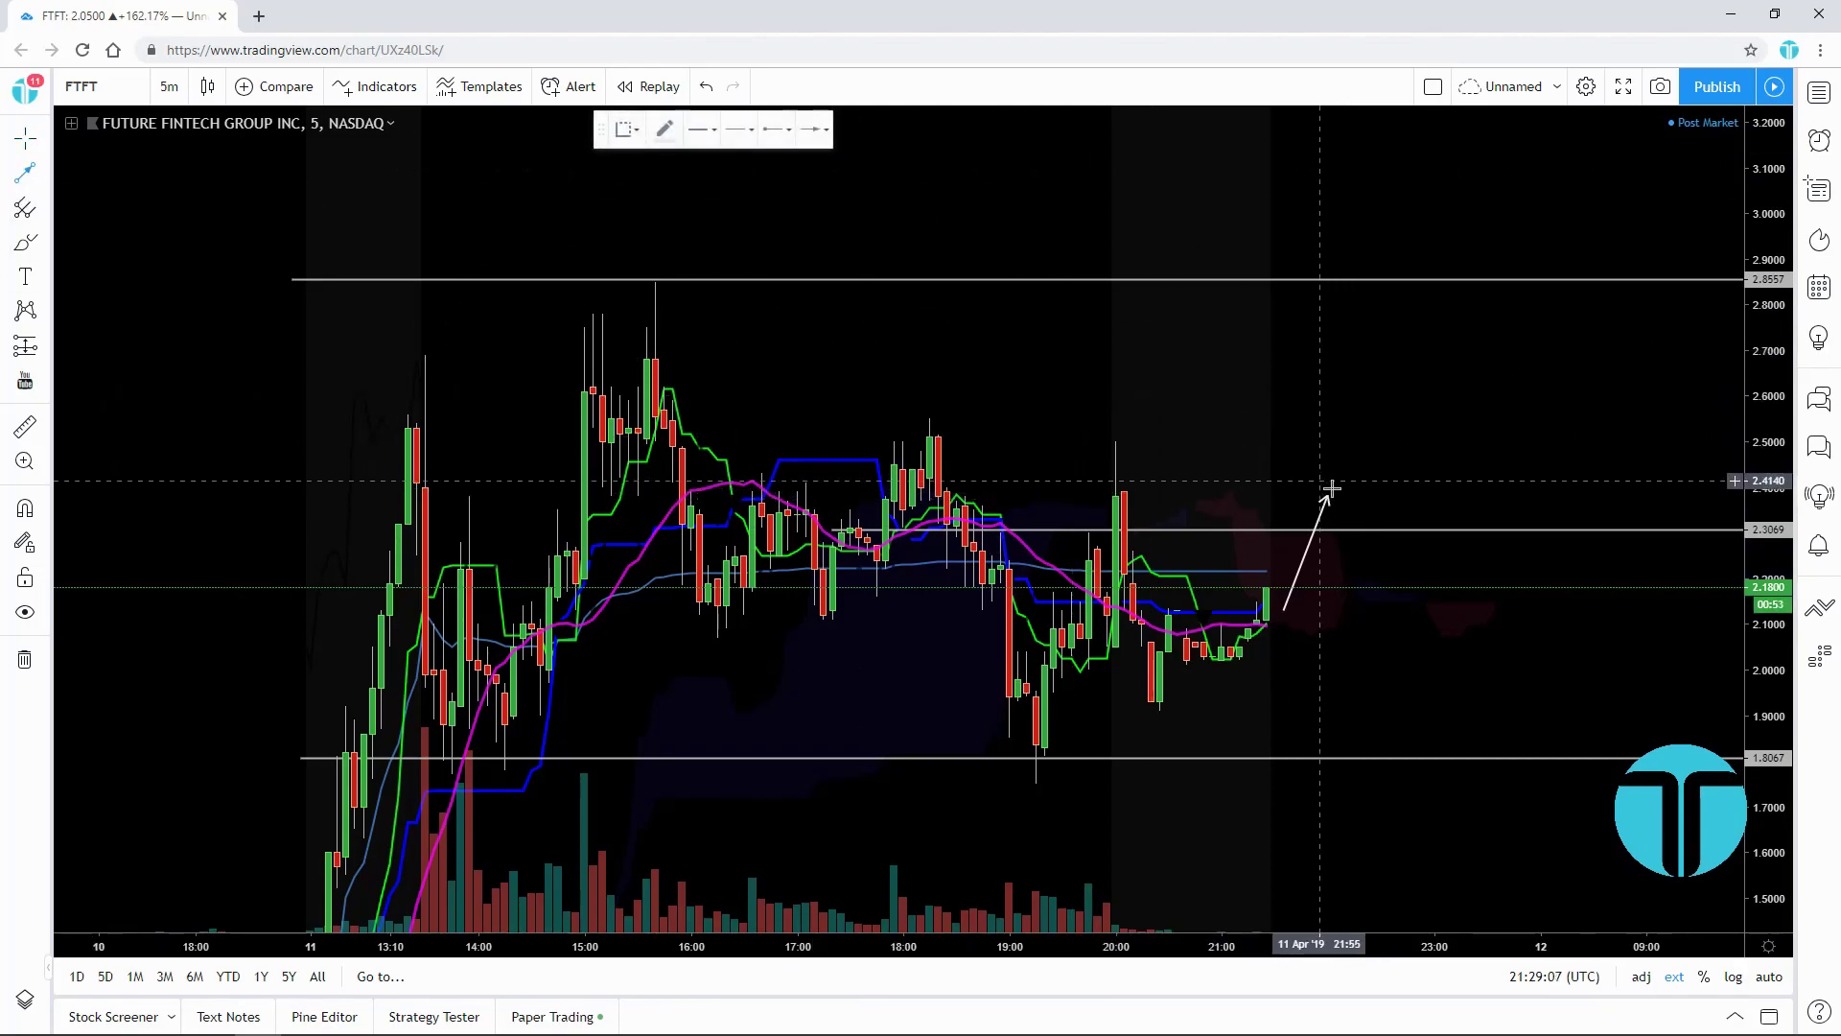
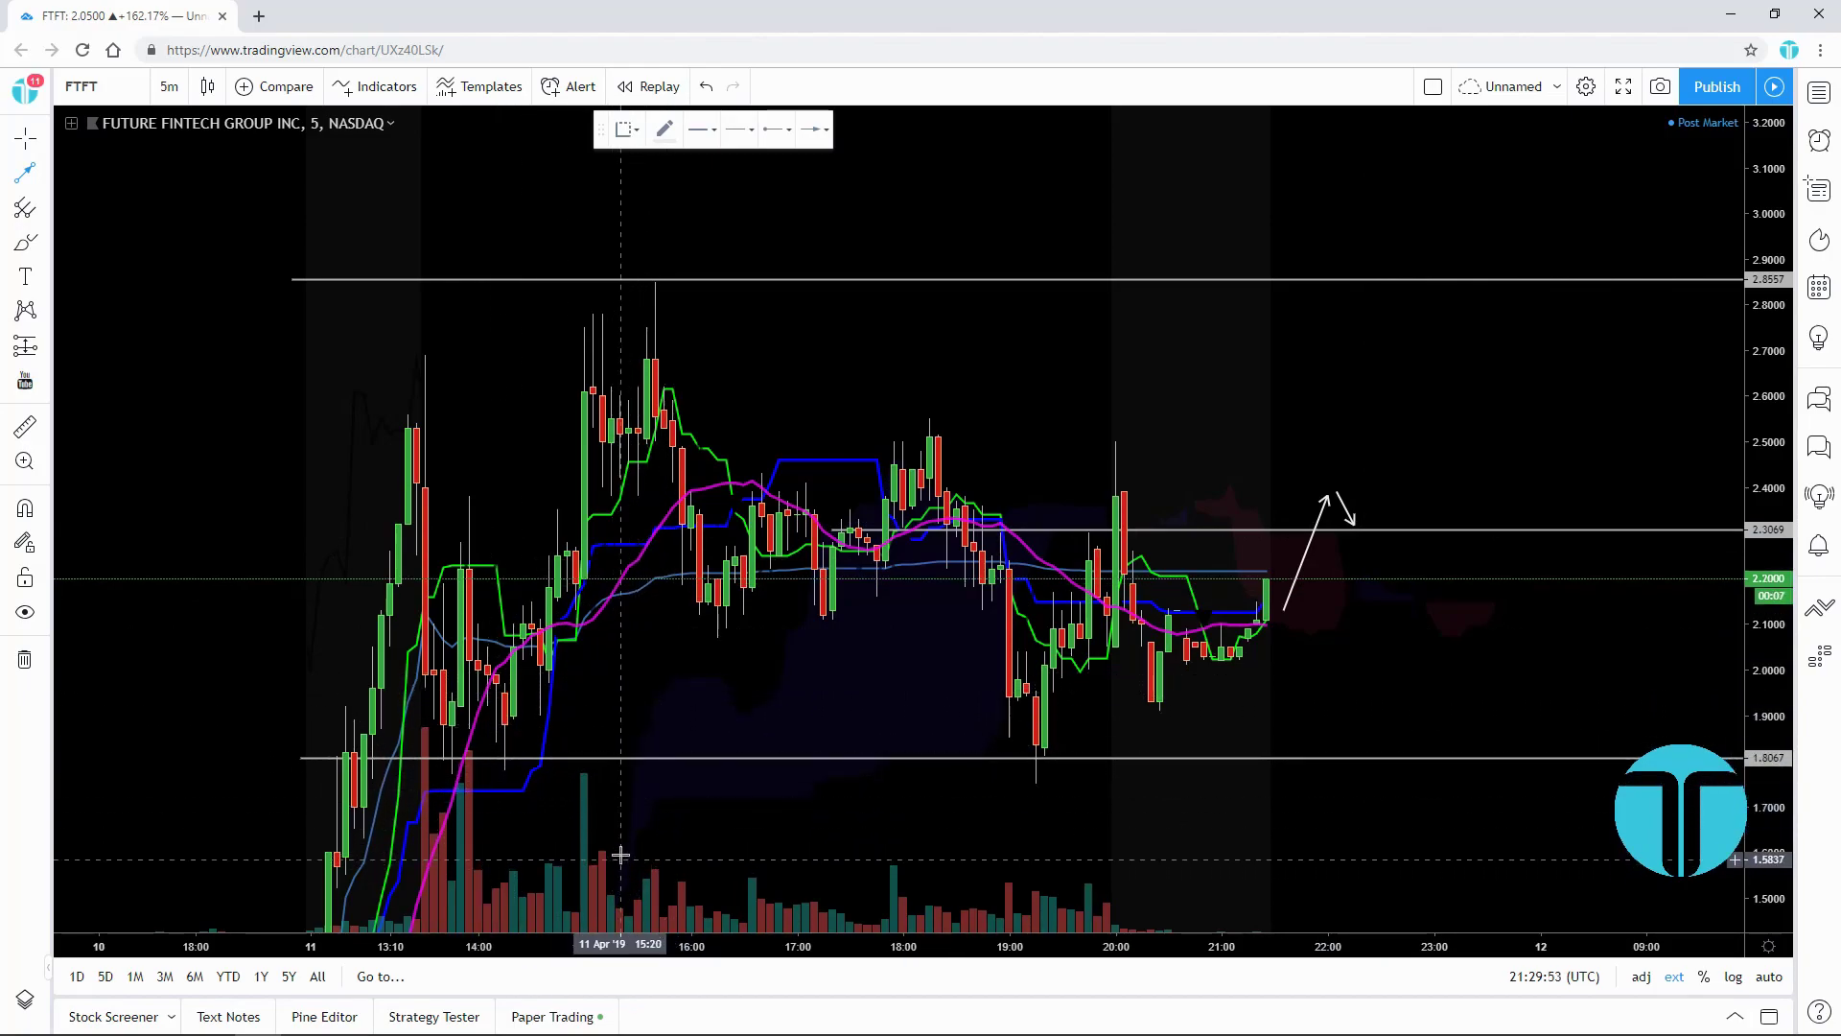
left_click(1362, 526)
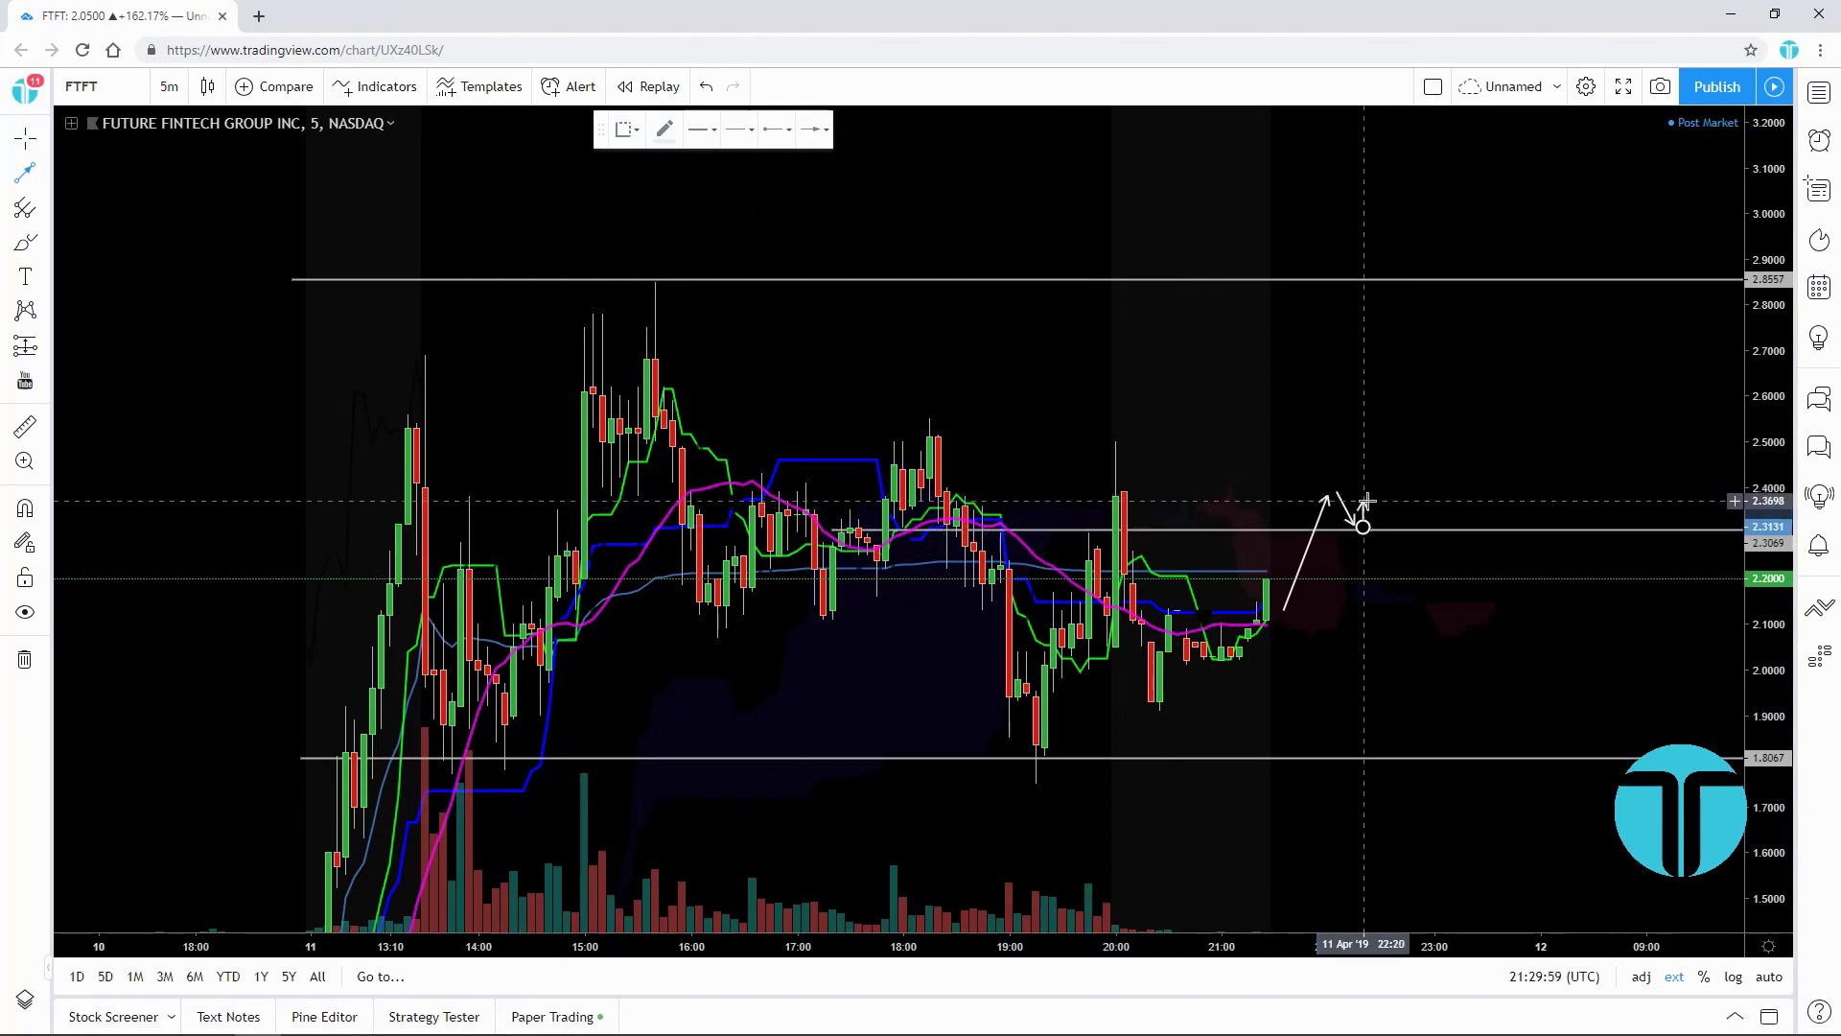
double_click(1363, 527)
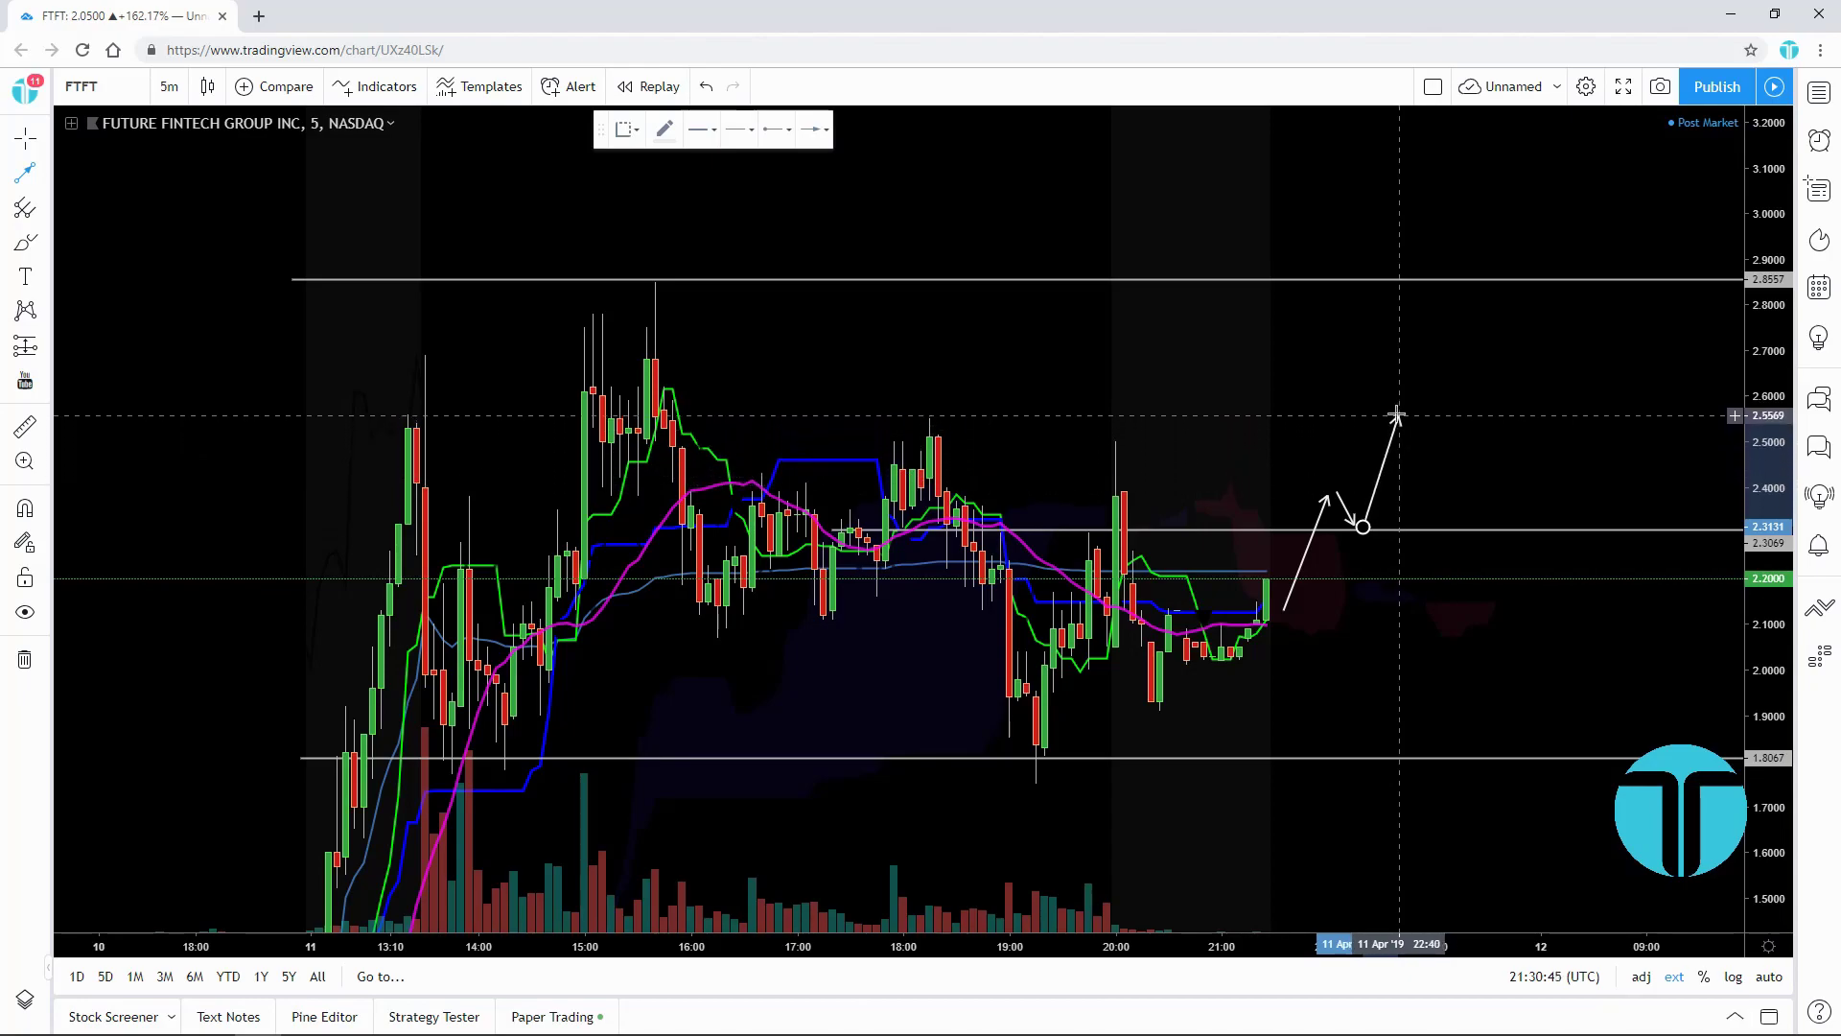
left_click(1441, 303)
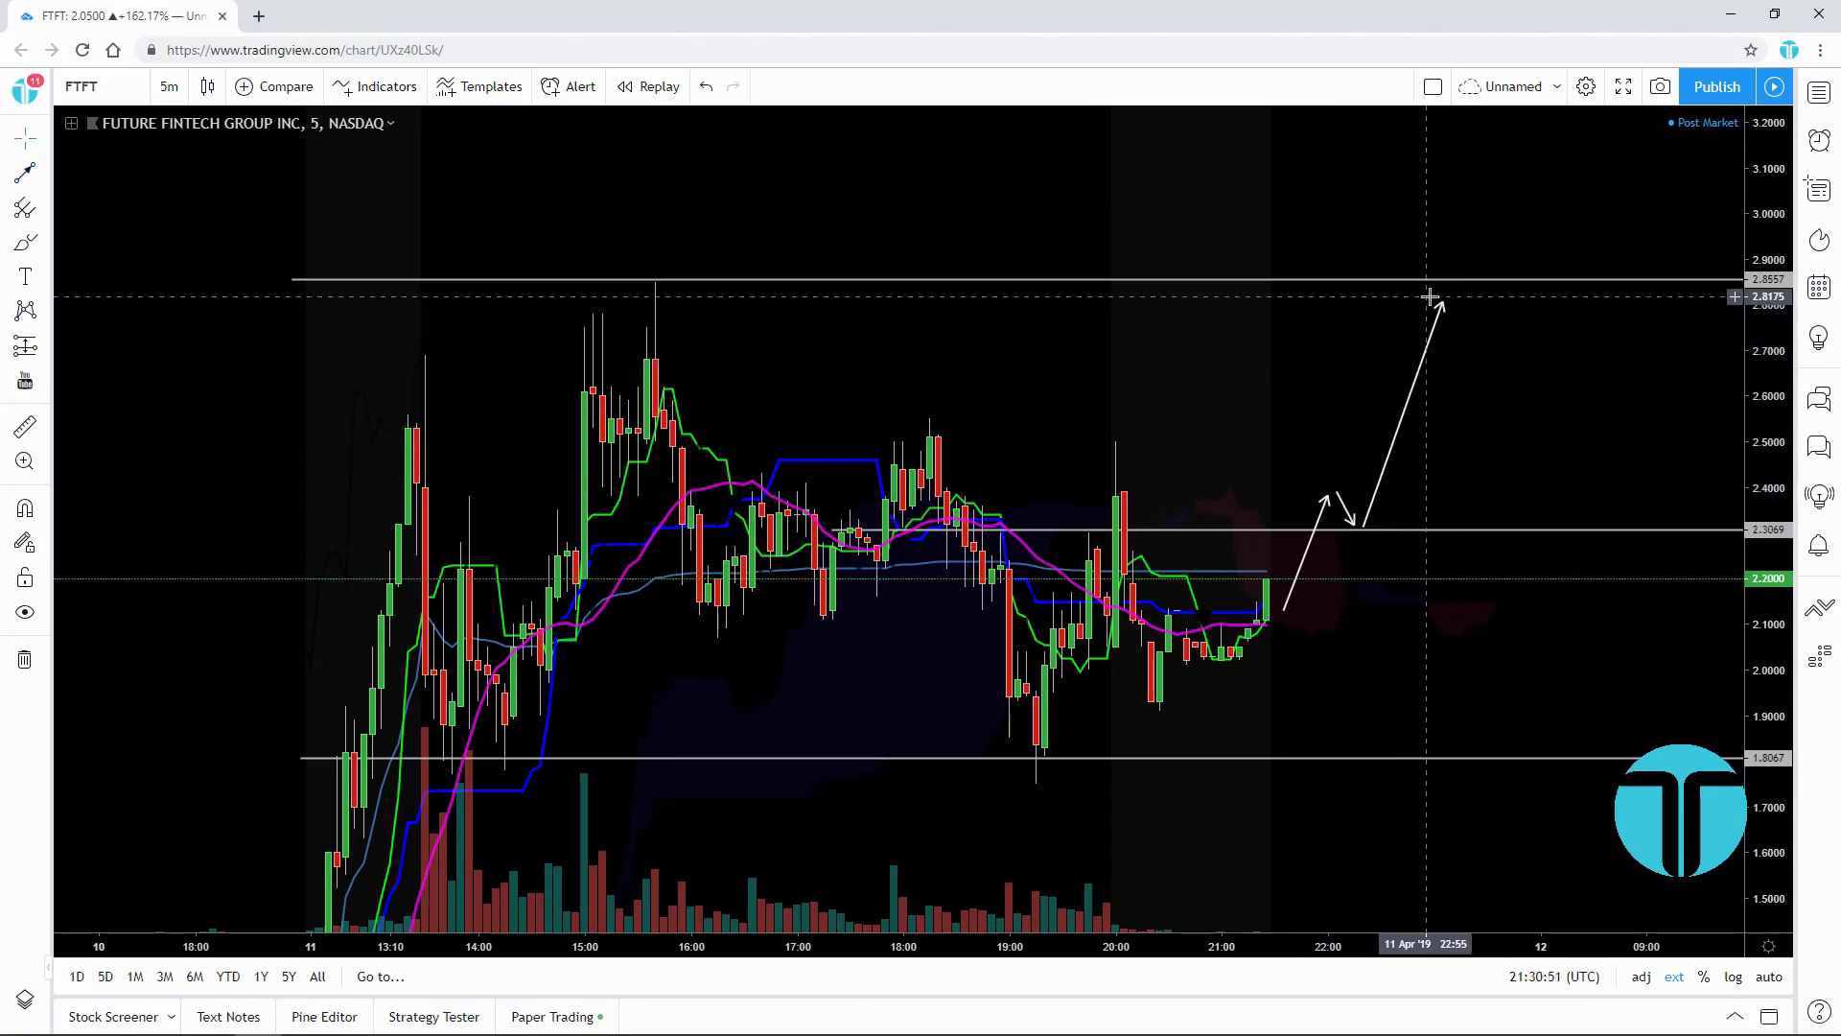
Raise the tip of the long upward arrow to about 2.83, just below the upper ray.
left_click_drag(1492, 336, 1439, 342)
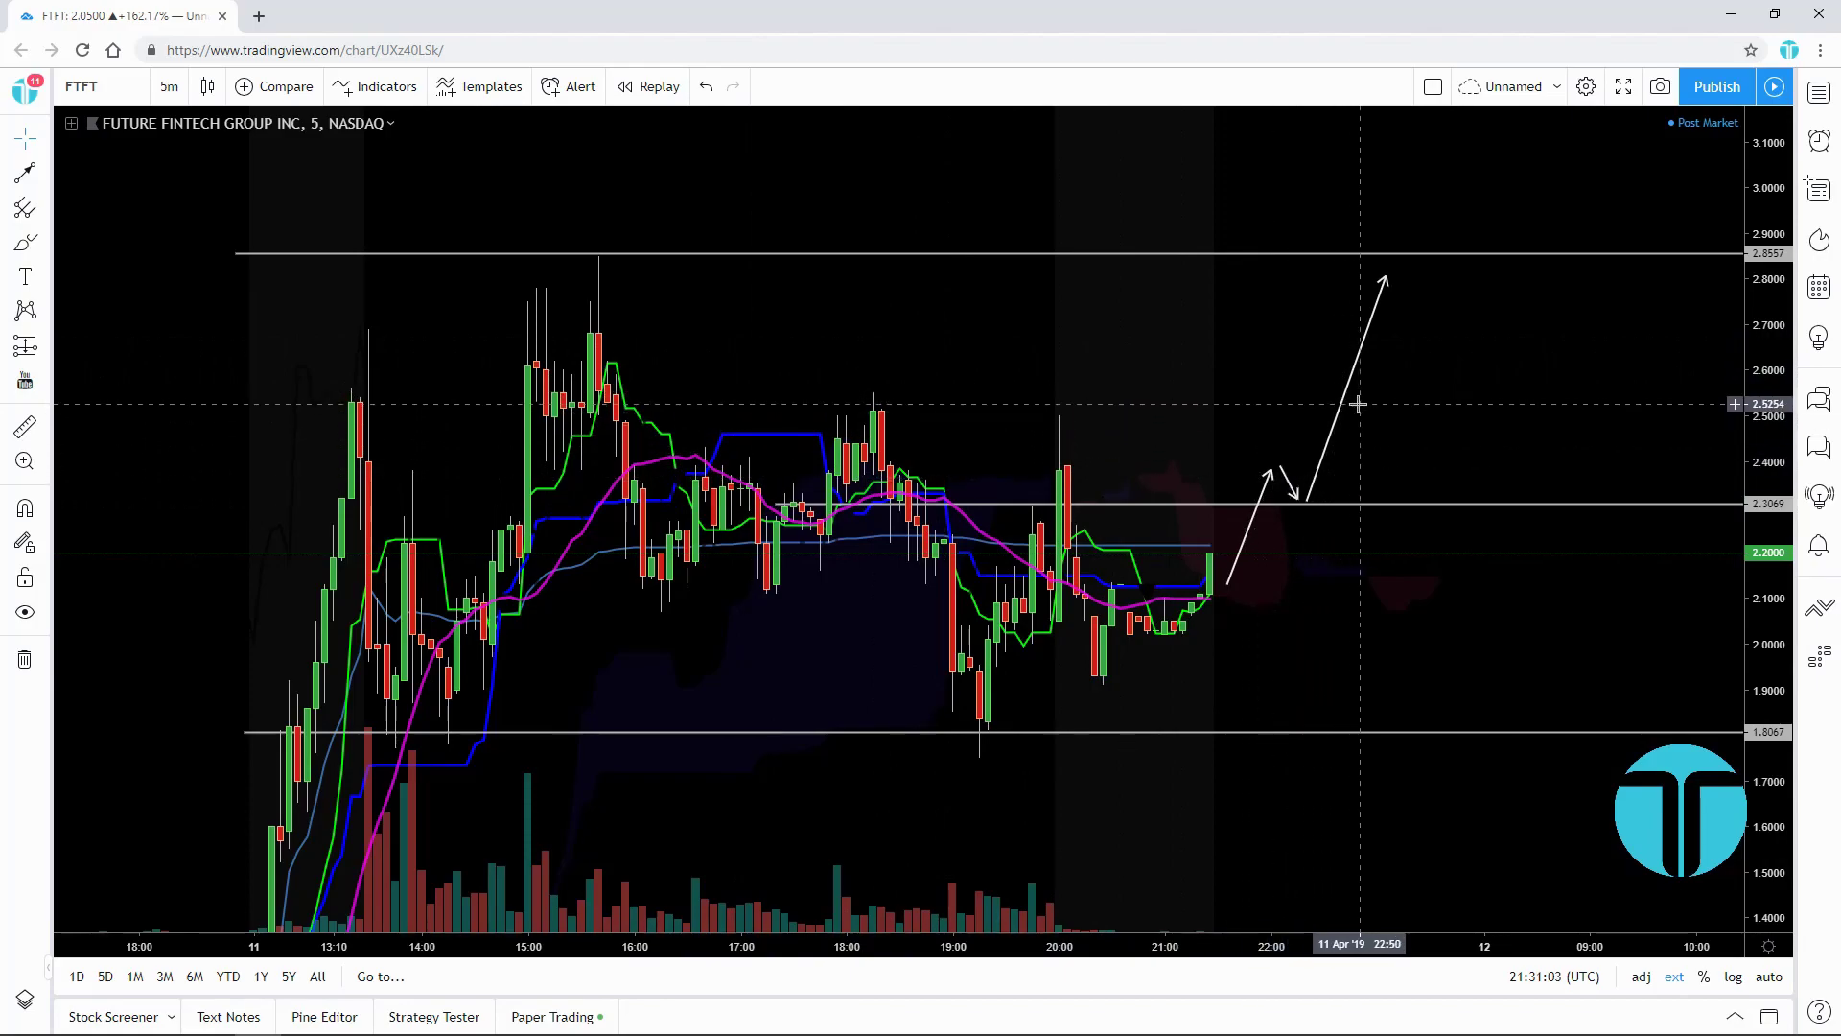
mouse_move(1386, 278)
left_mouse_down()
mouse_move(1352, 374)
mouse_move(1348, 321)
mouse_move(1384, 266)
left_mouse_up()
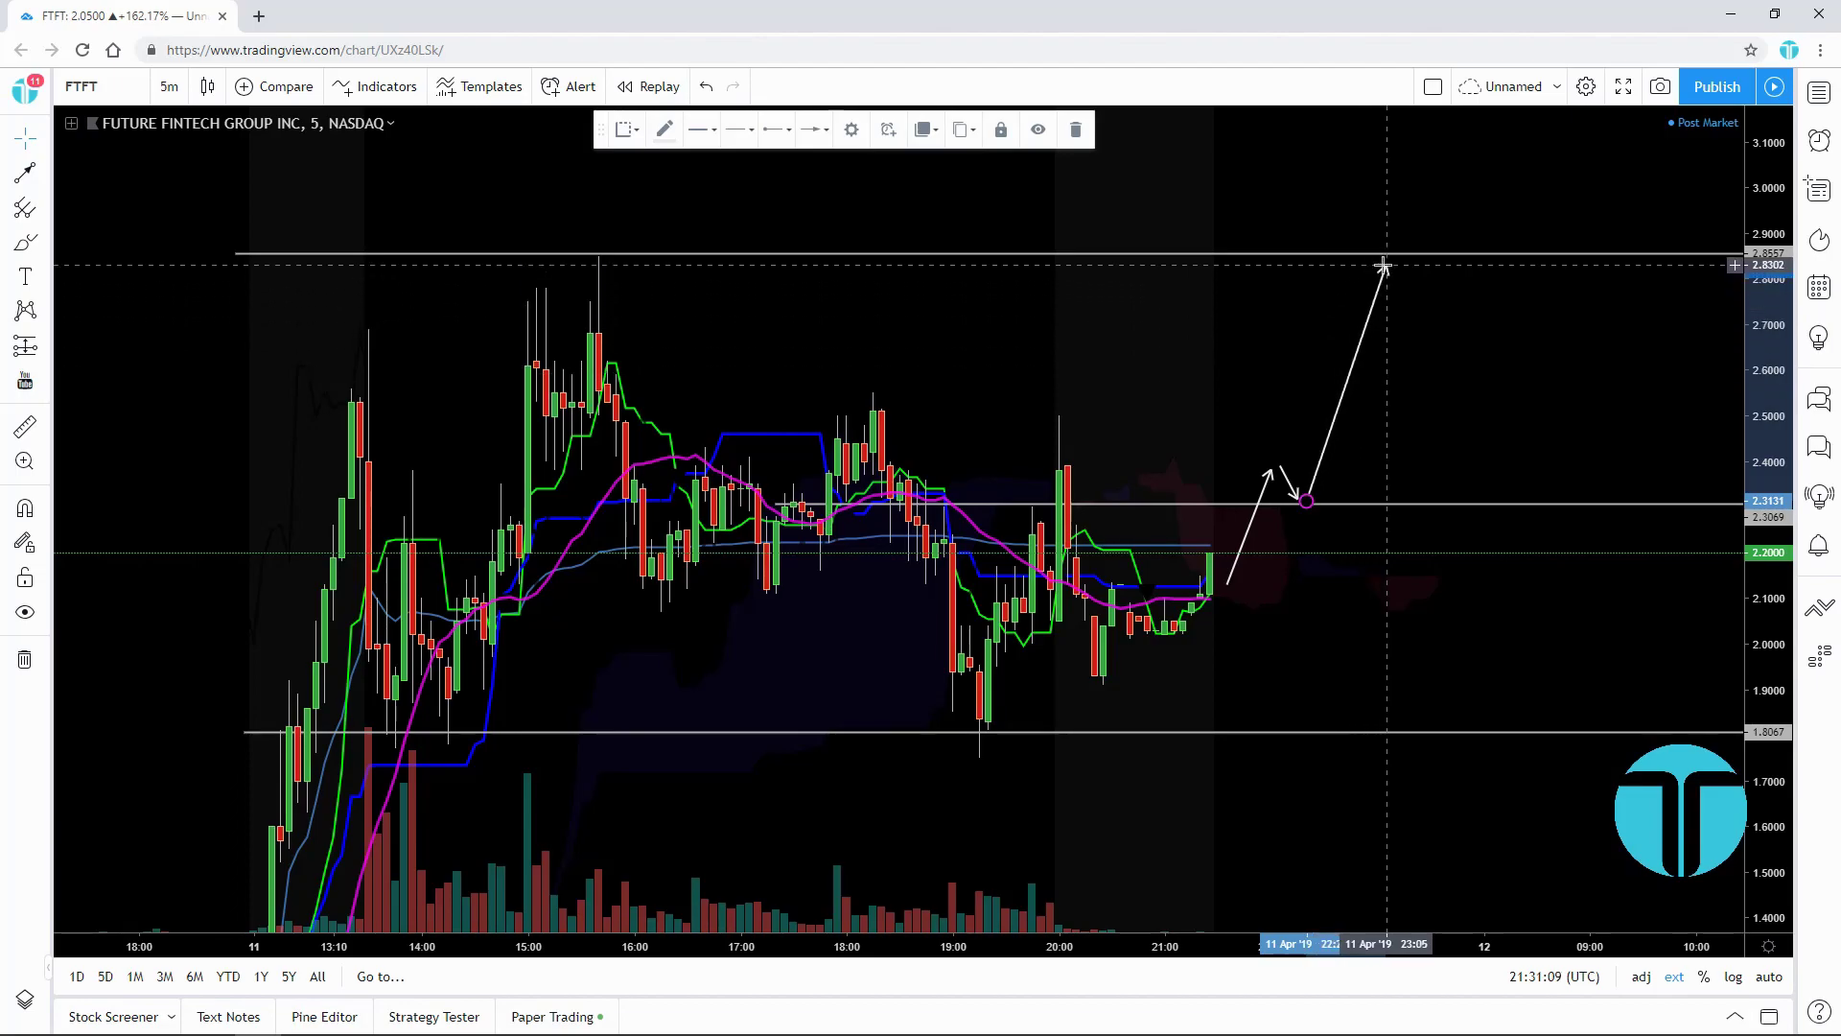
left_click(1553, 361)
left_click_drag(1553, 361, 1472, 315)
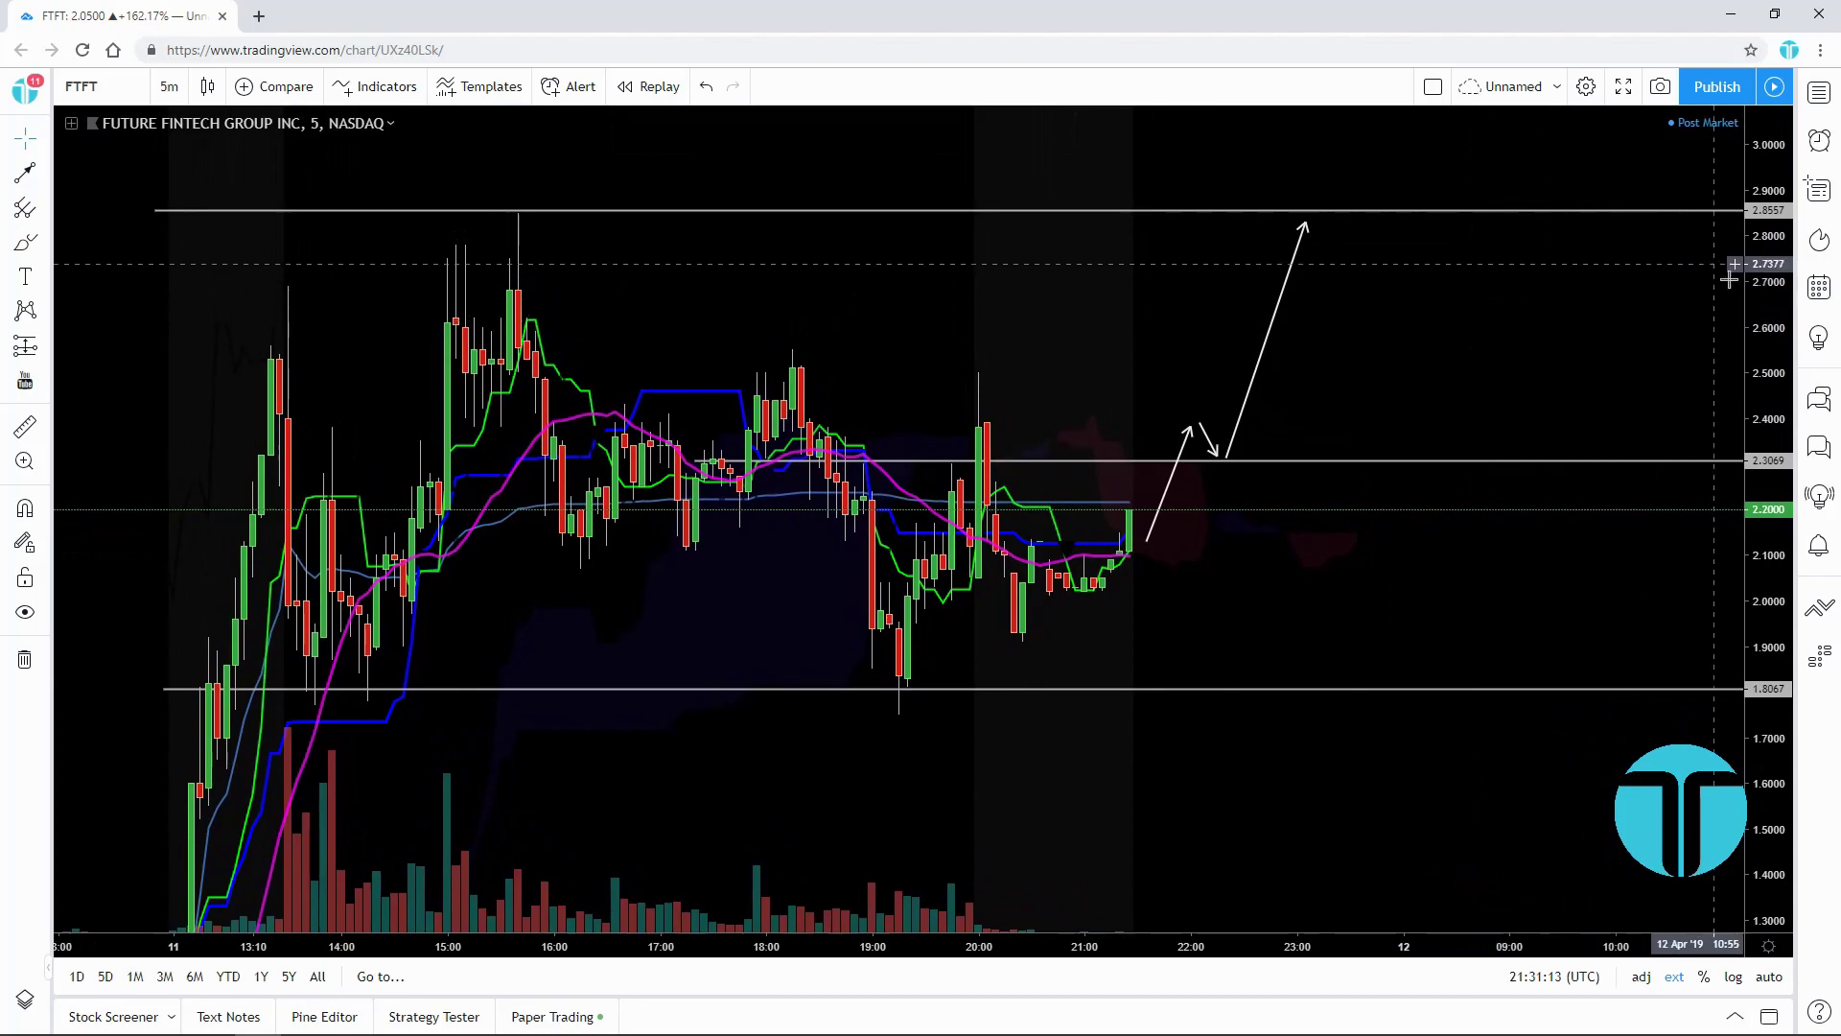
Draw a downward arrow from about 2.11 beside the latest candle through the lower ray to about 1.69.
left_click_drag(1769, 317, 1769, 365)
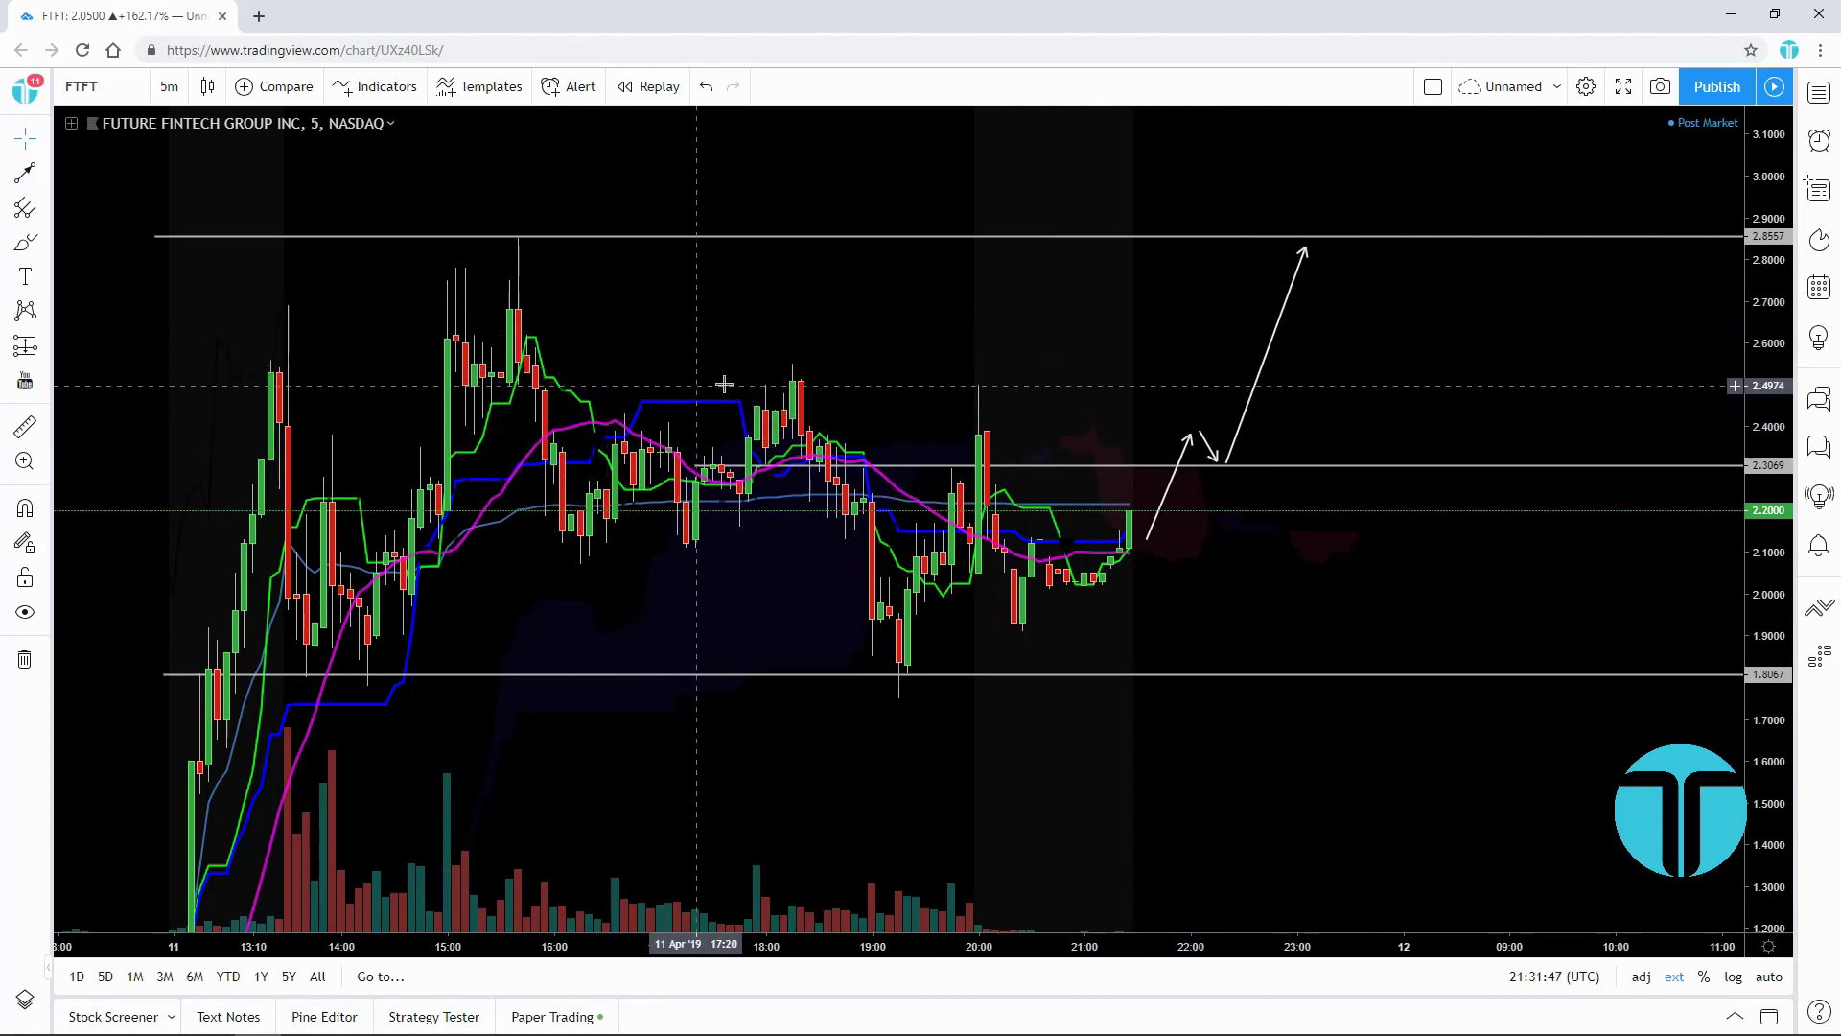
left_click(26, 173)
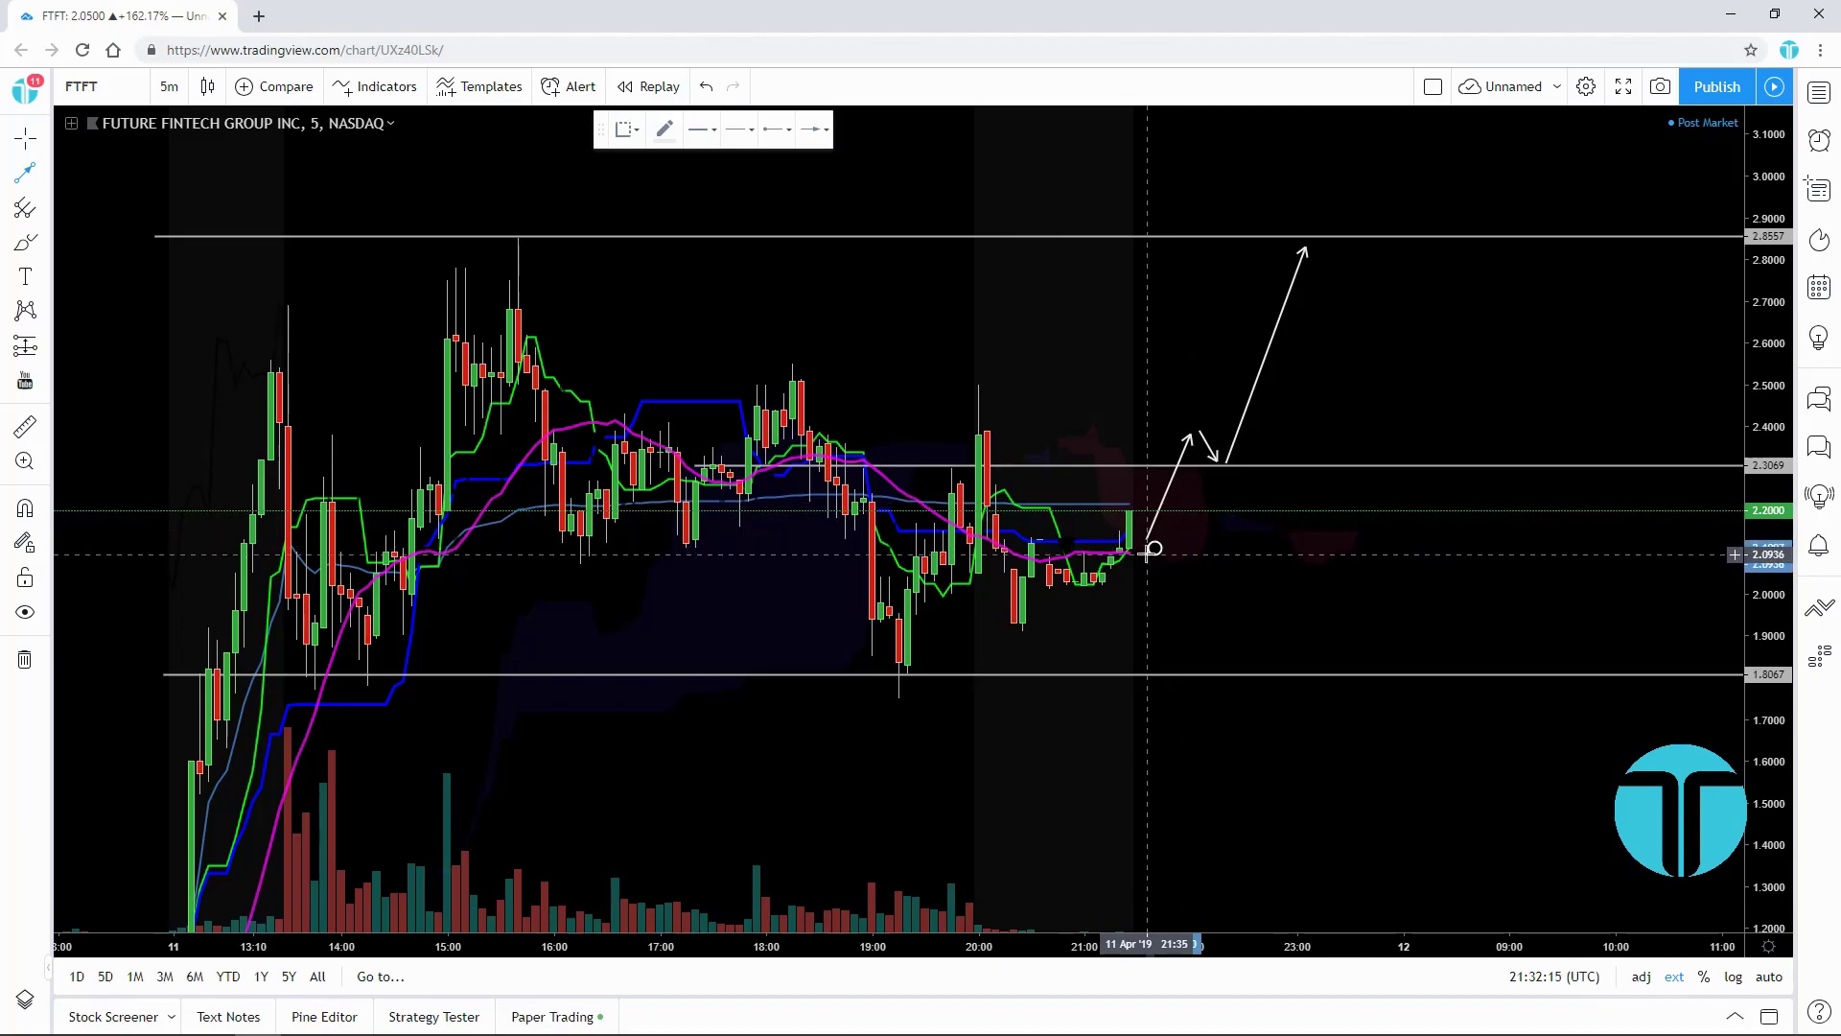
left_click(1153, 549)
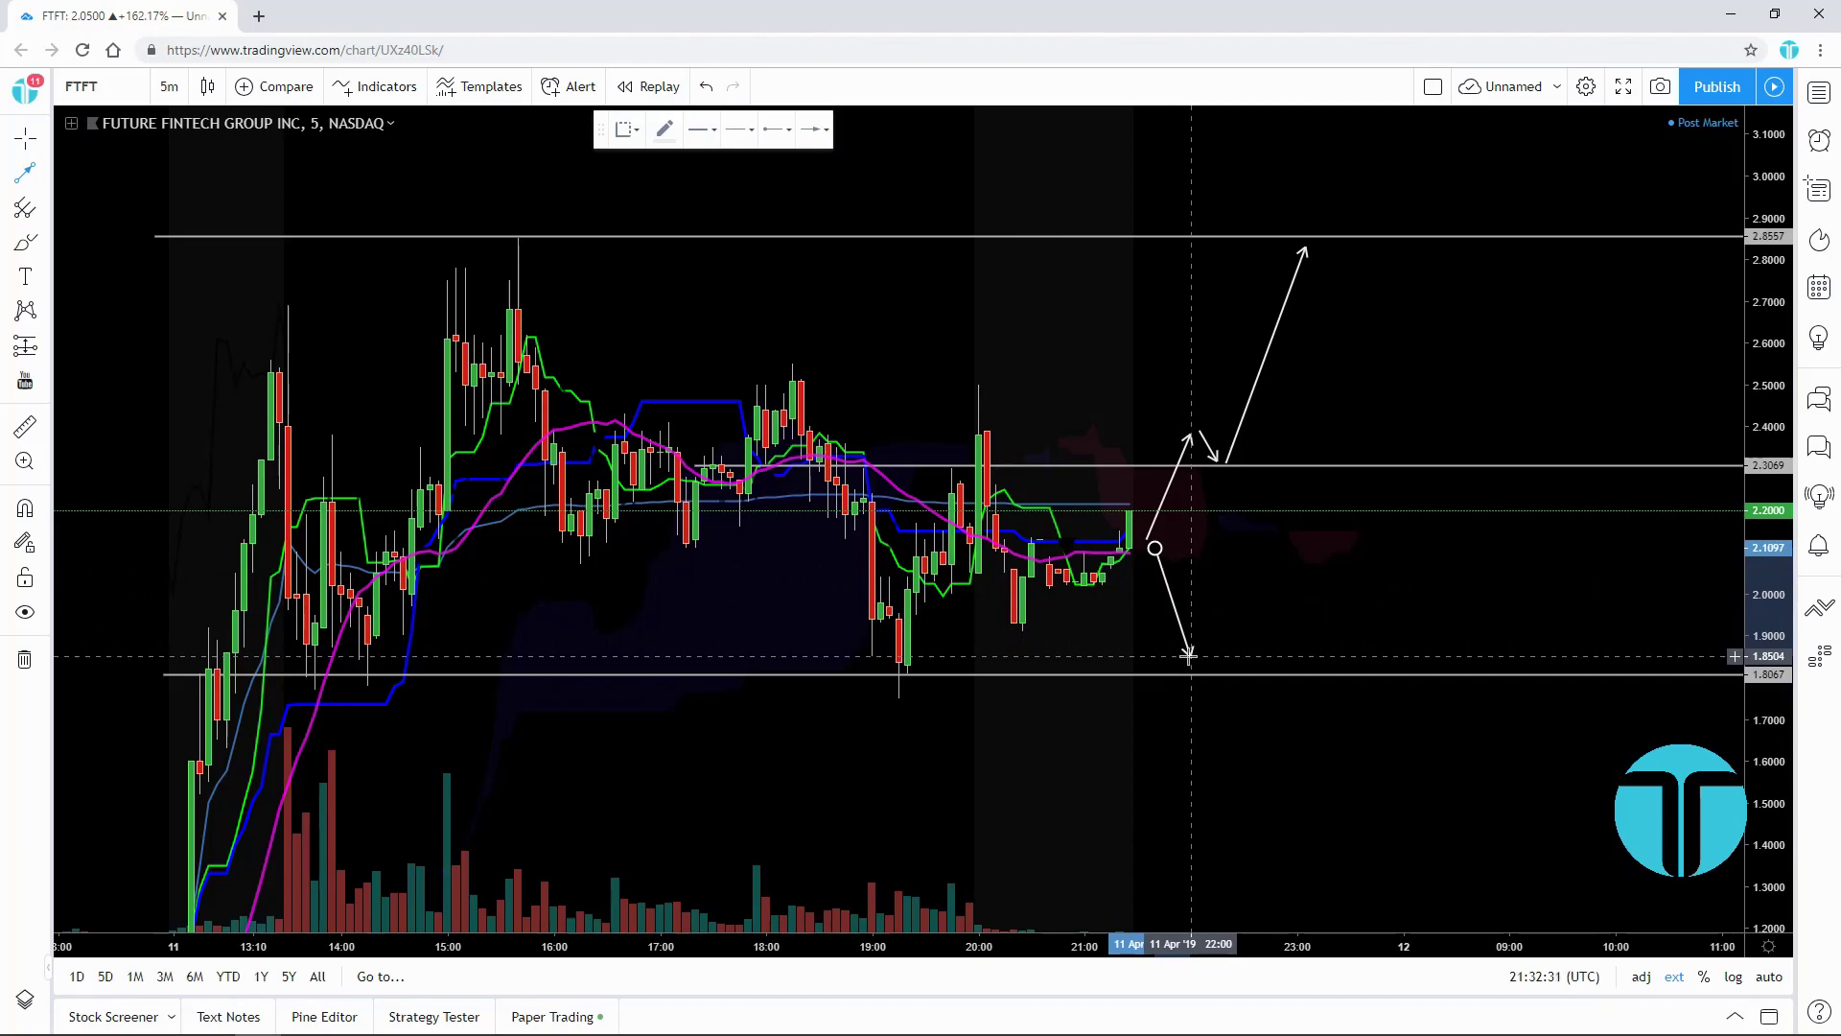
left_click(1189, 721)
left_click(1215, 698)
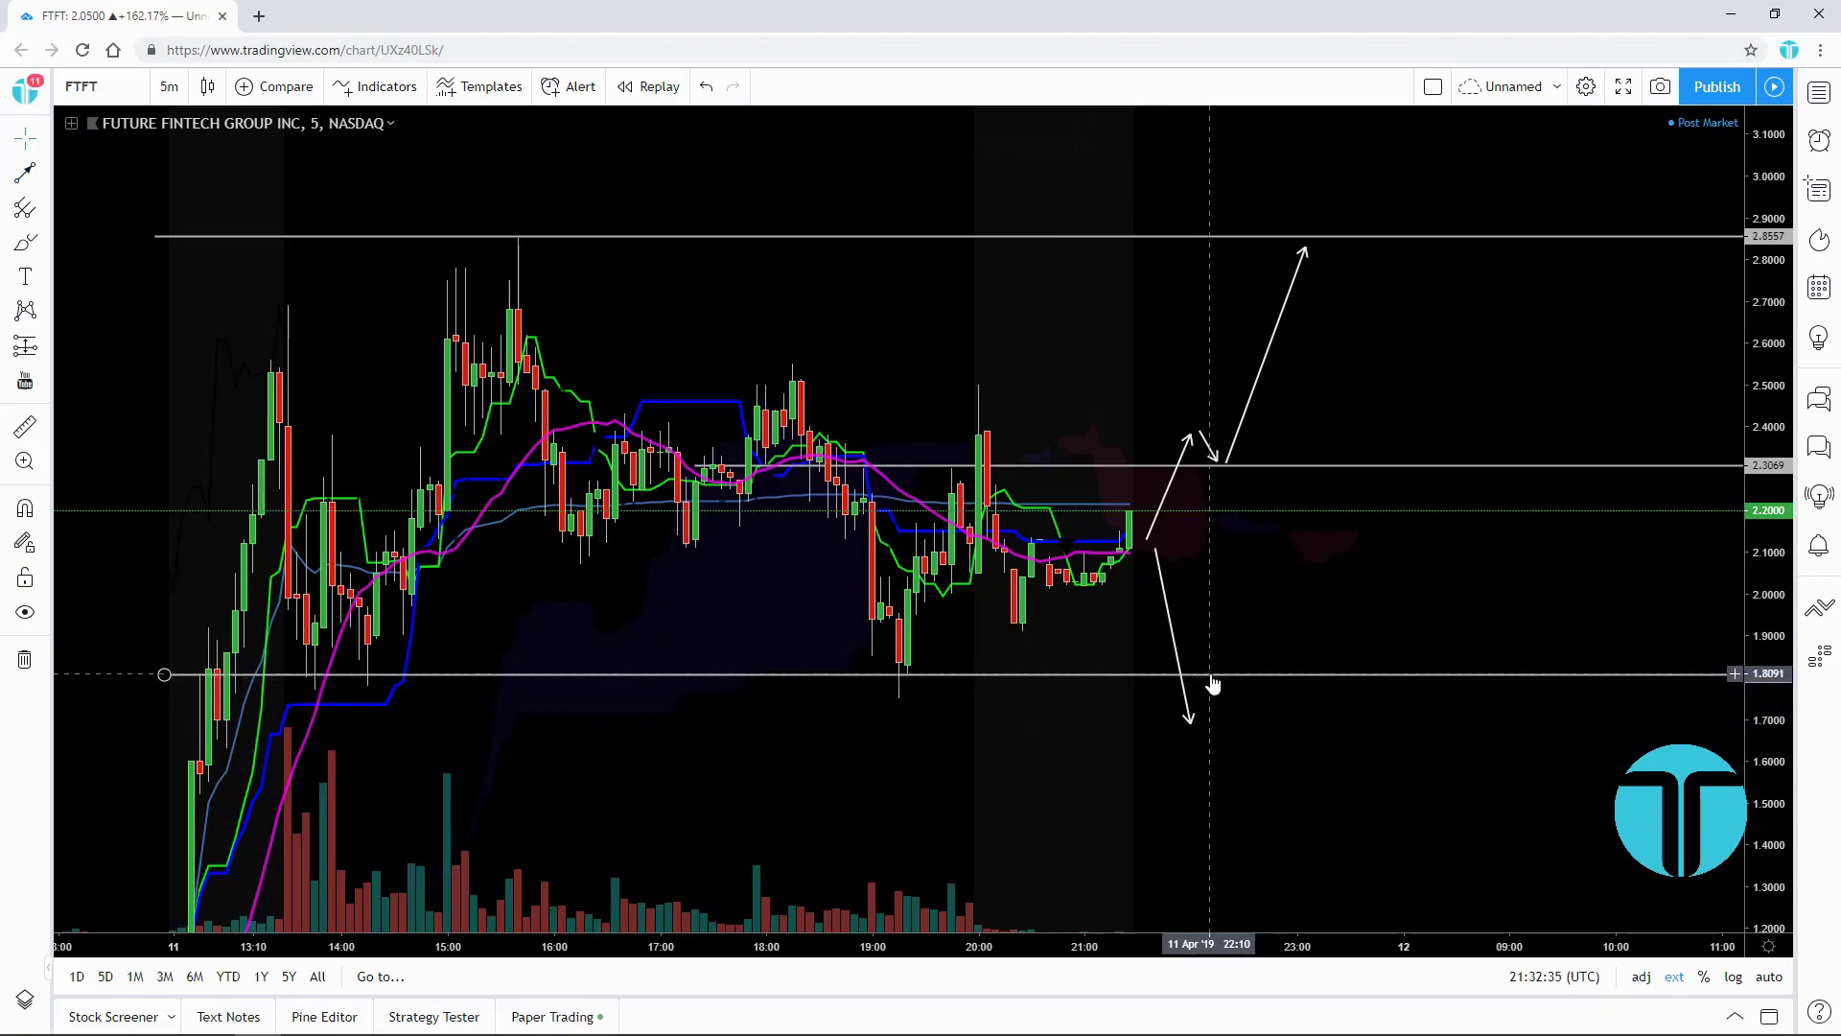
Draw a short rebound arrow from about 1.69 up towards the lower ray, and adjust its tip to about 1.80.
left_click(22, 175)
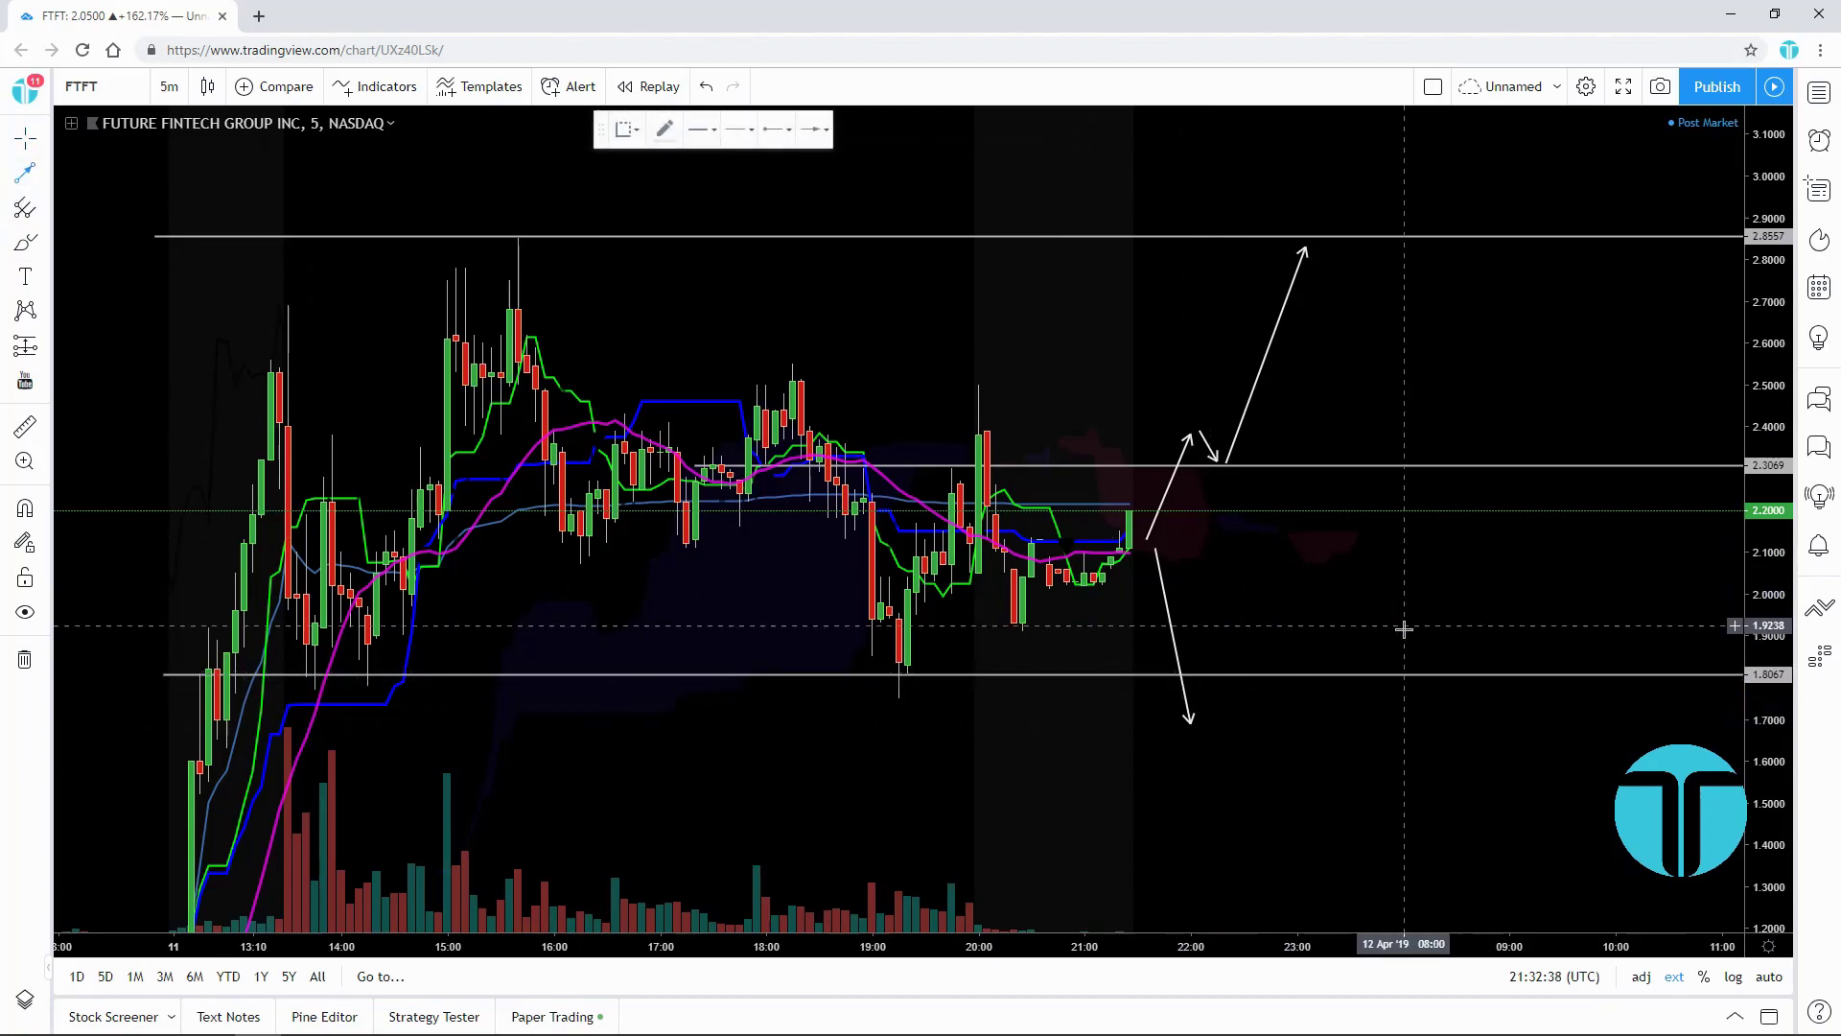
left_click(1198, 724)
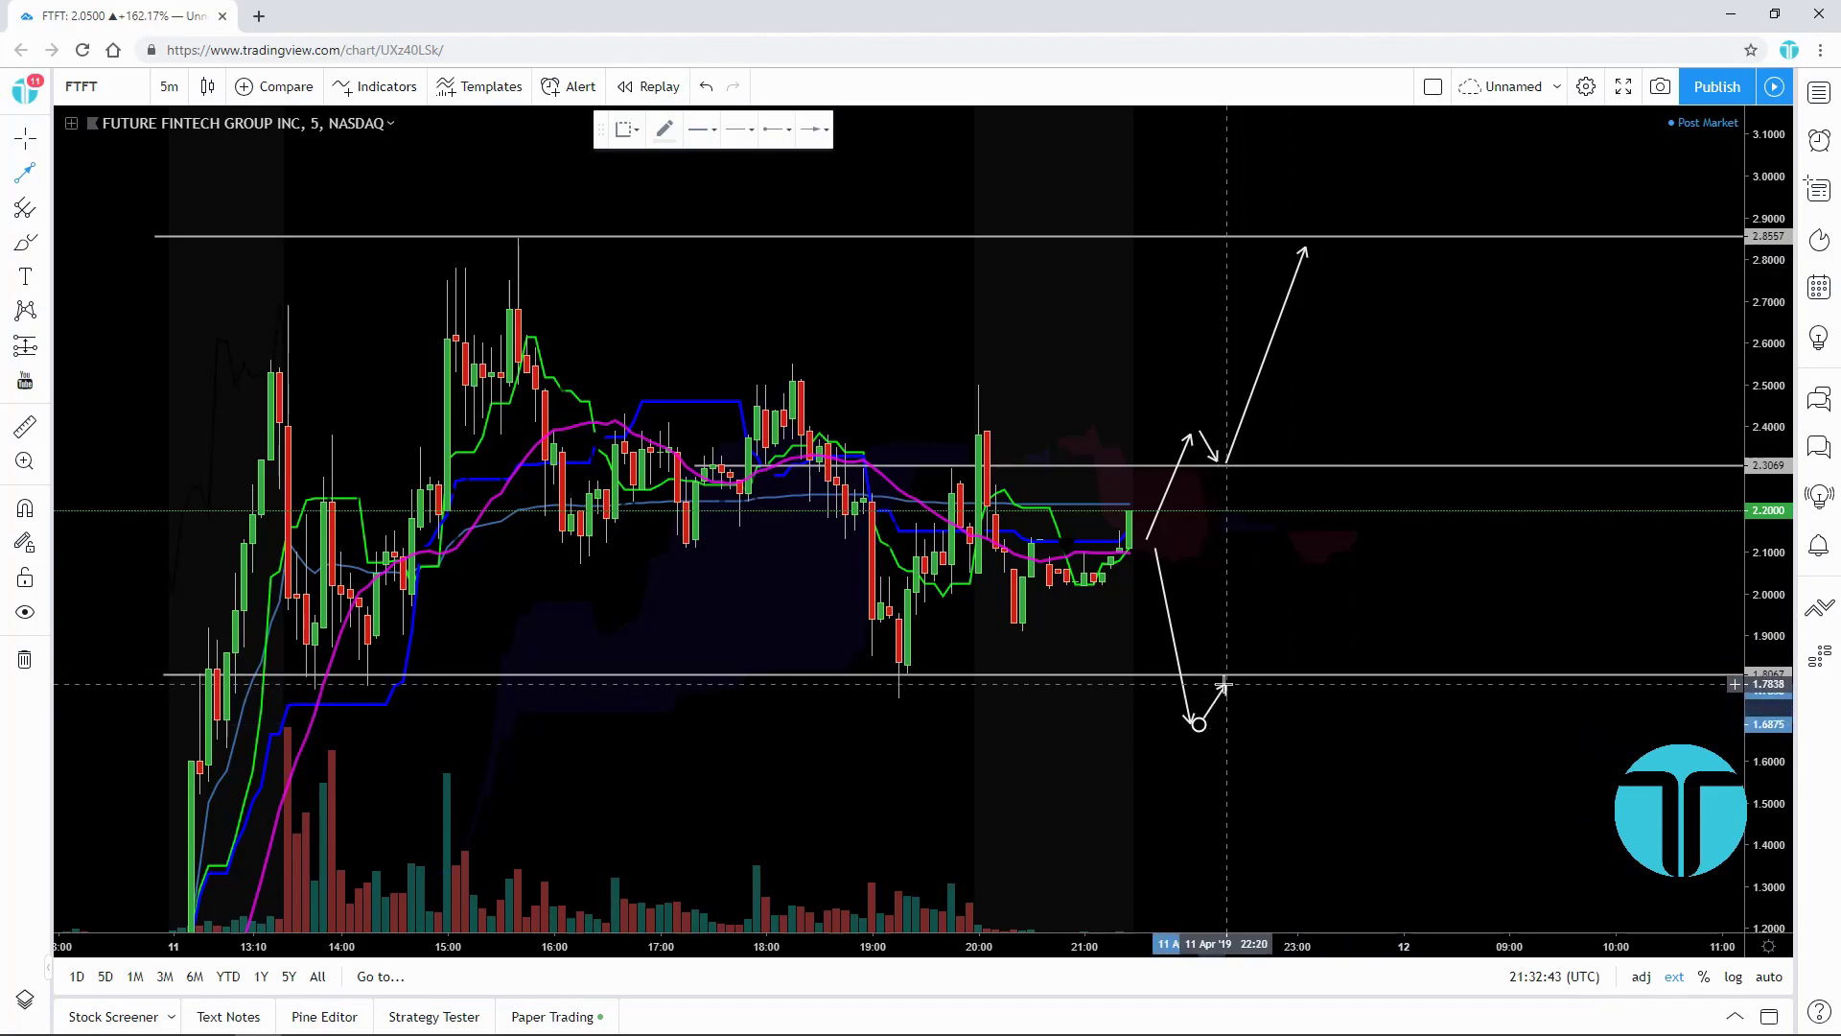
left_click(1226, 684)
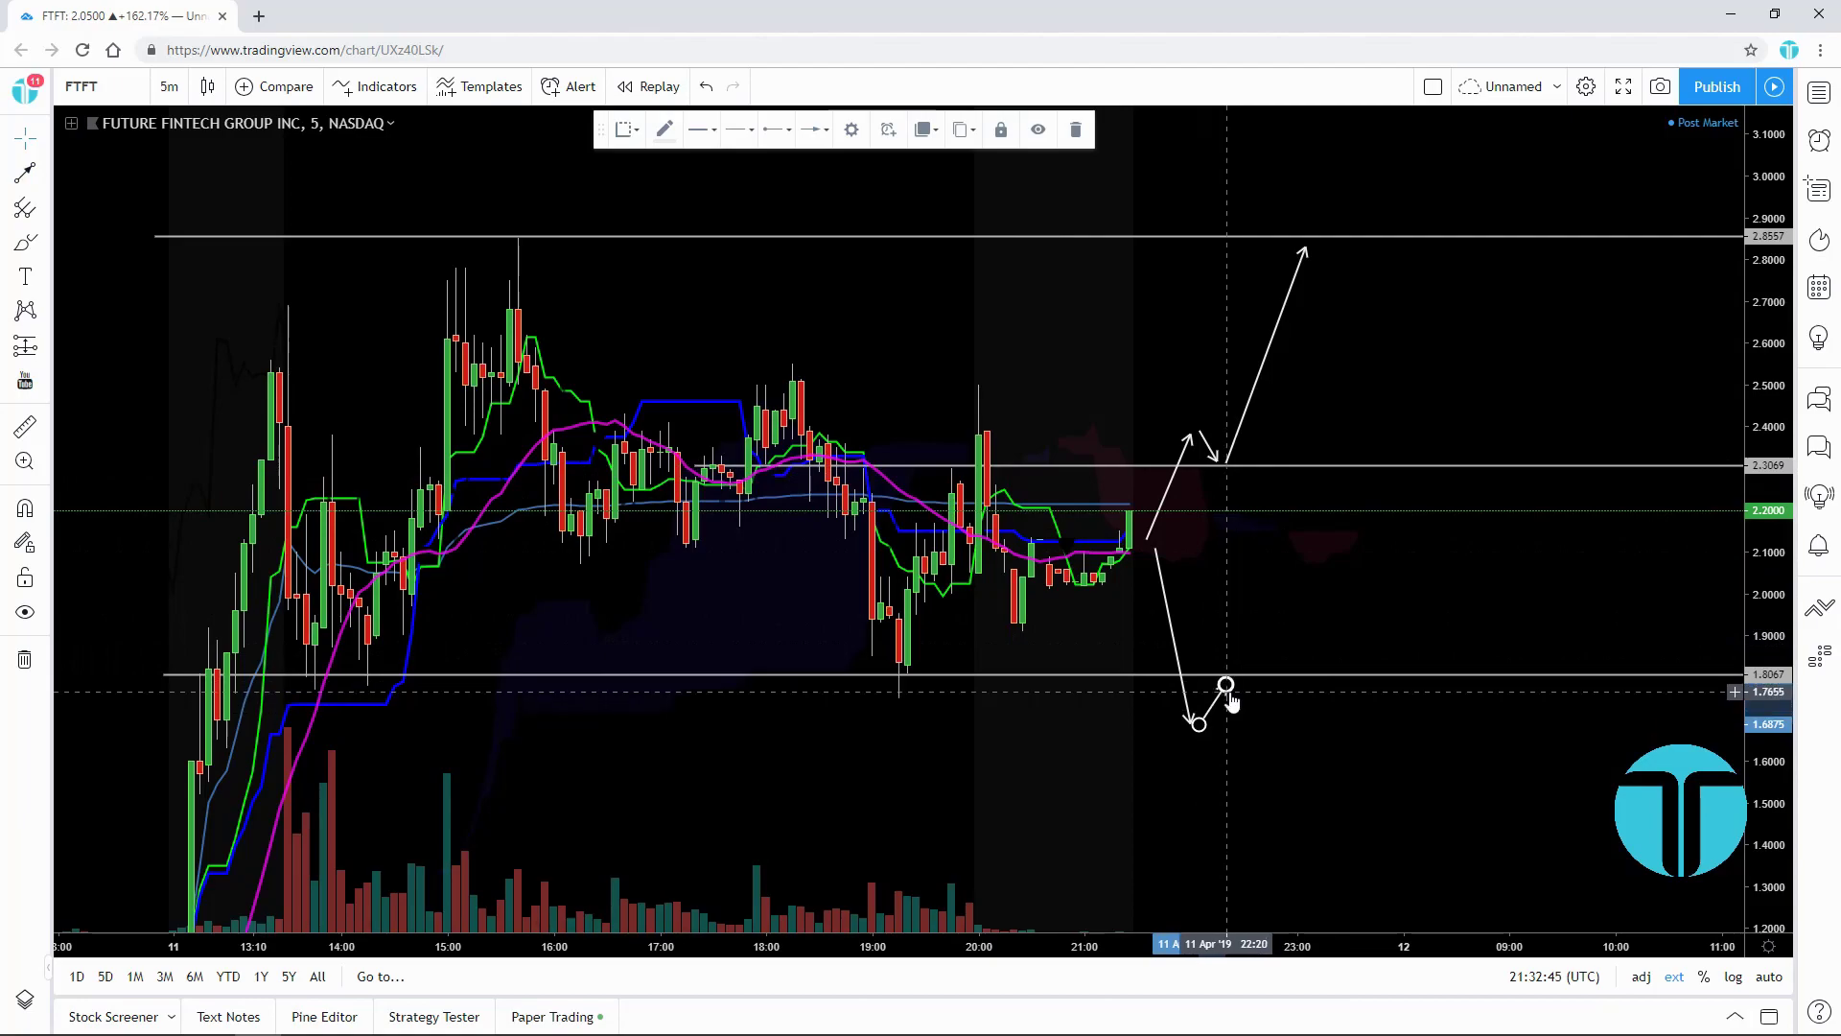
key("Escape")
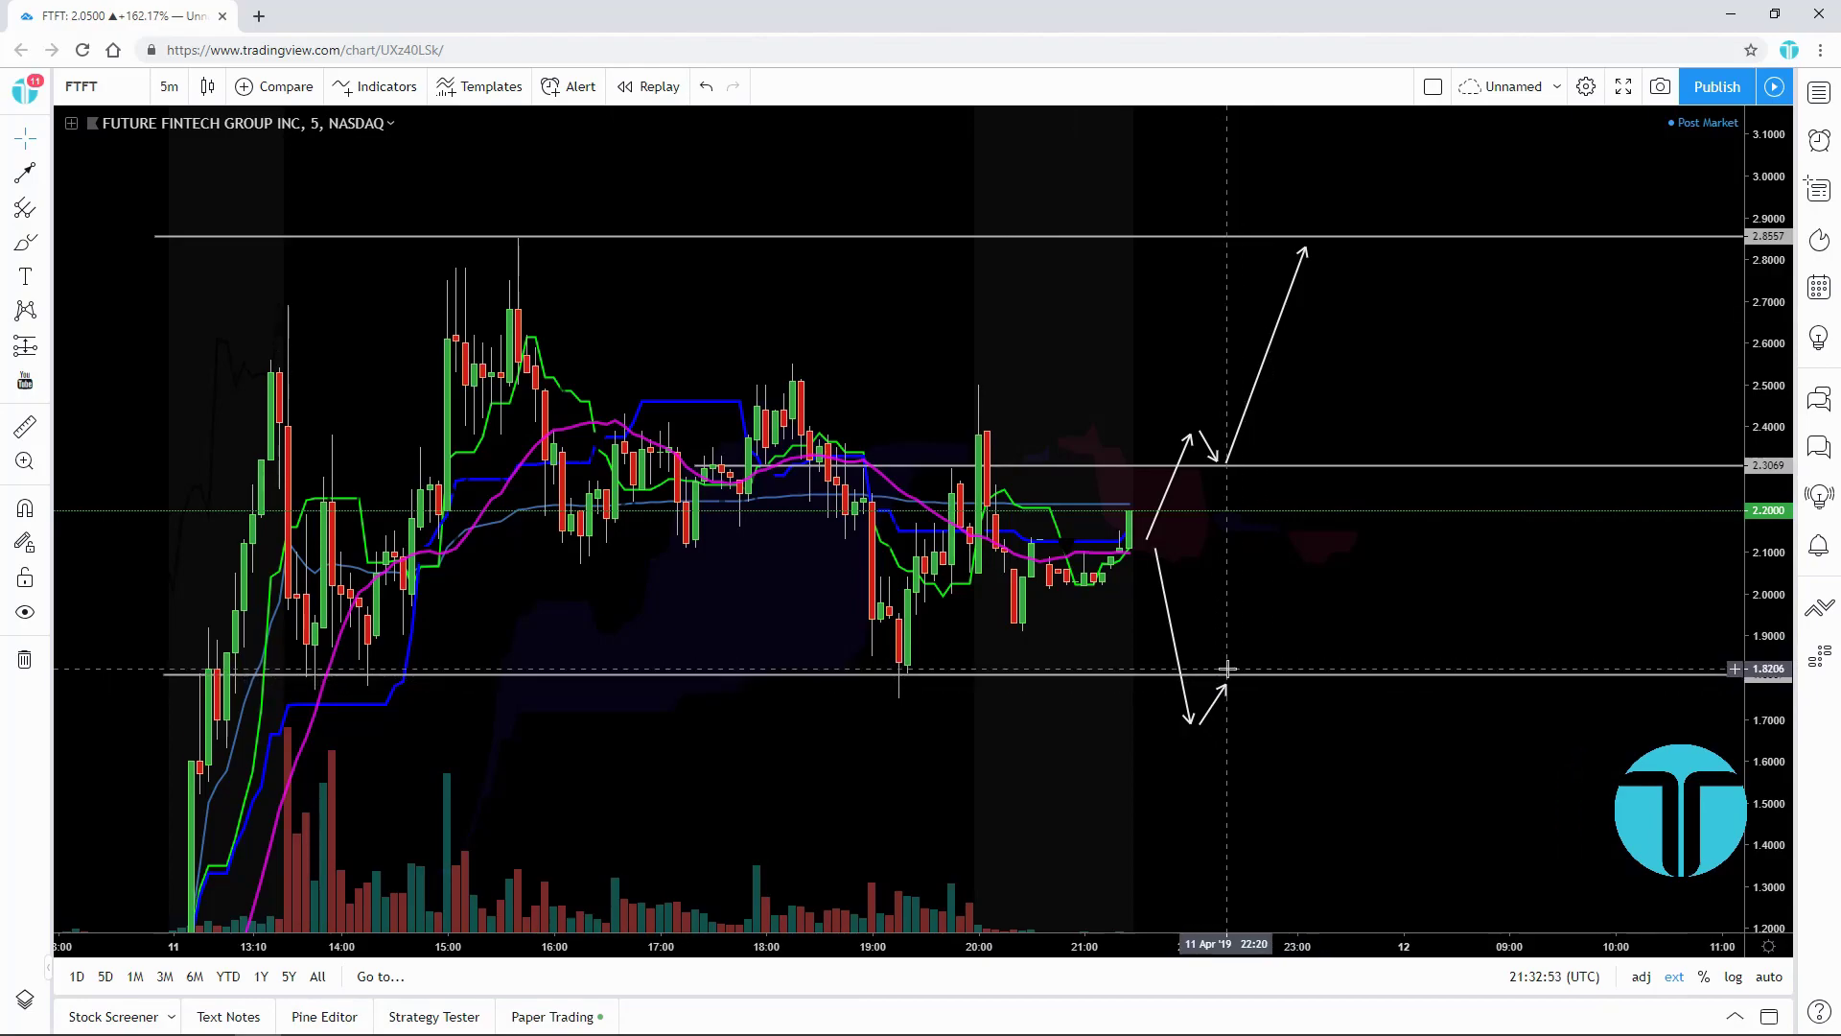
mouse_move(1228, 686)
left_mouse_down()
mouse_move(1281, 538)
mouse_move(1227, 680)
left_mouse_up()
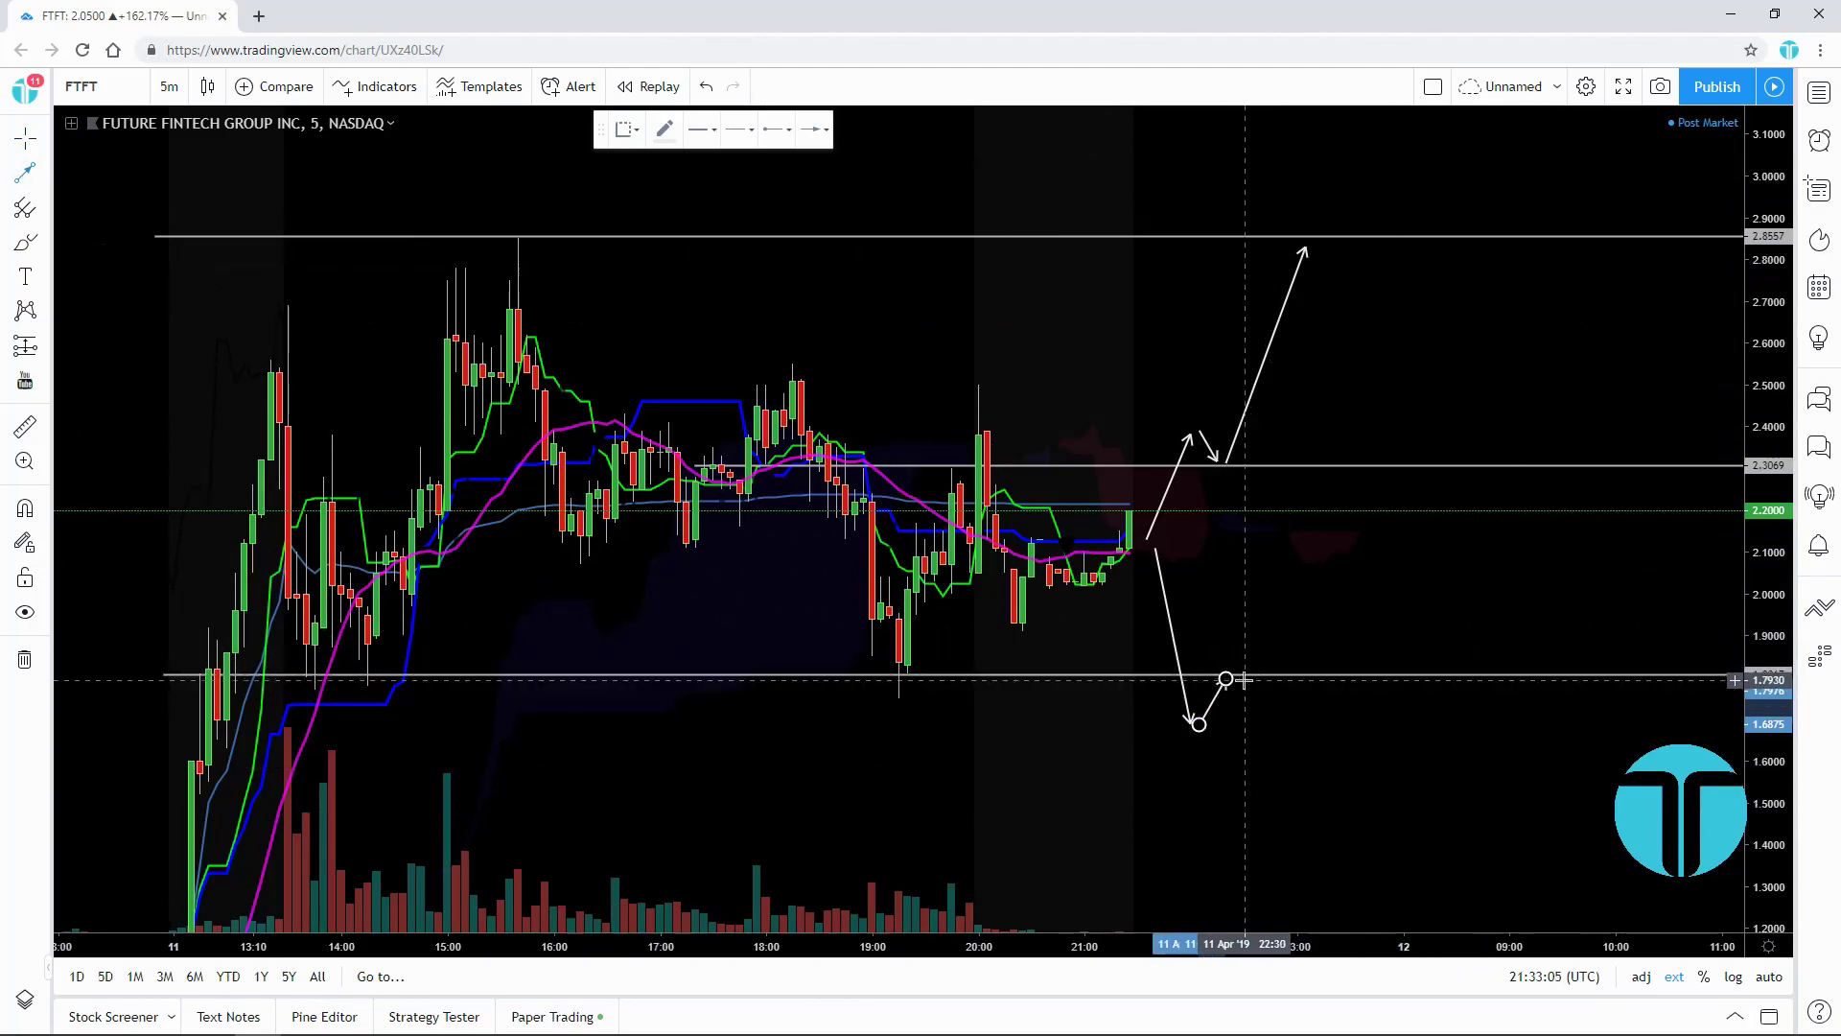
Draw a long downward arrow from about 1.79 just under the lower ray to about 1.35.
mouse_move(1227, 680)
left_mouse_down()
mouse_move(1286, 530)
mouse_move(1234, 679)
left_mouse_up()
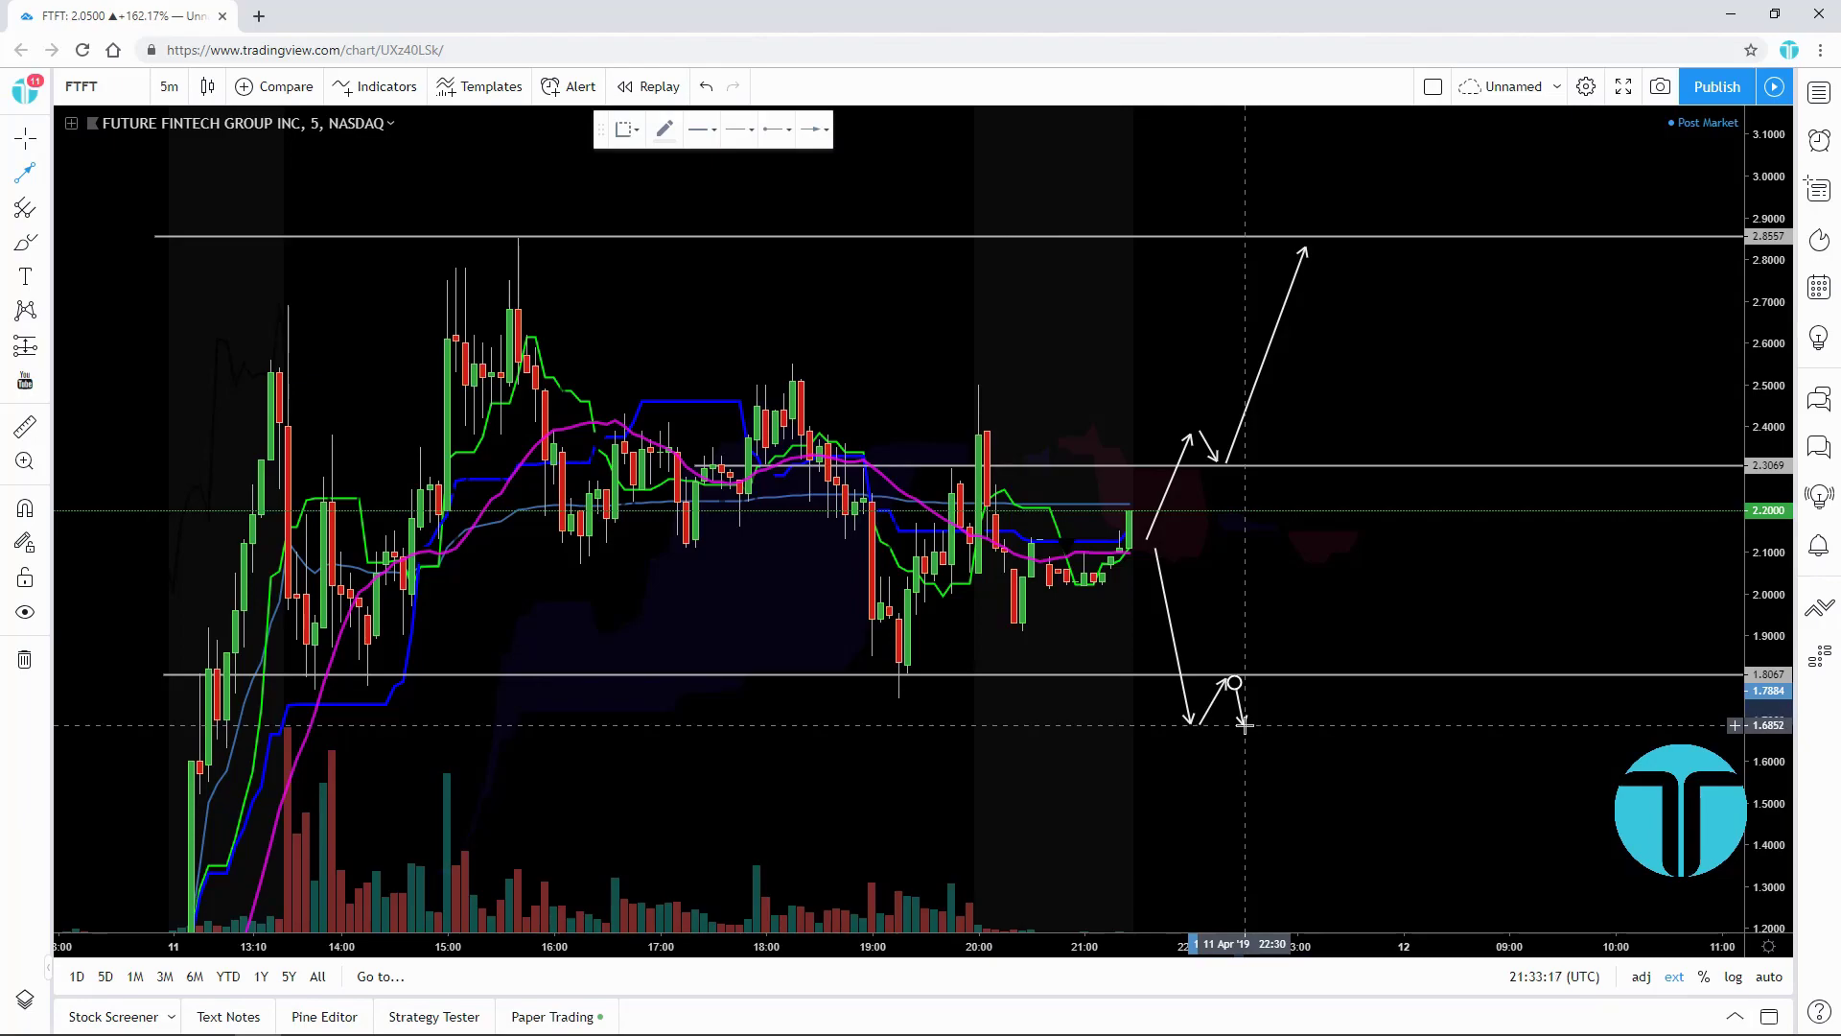
left_click_drag(1244, 726, 1278, 866)
left_click(1418, 744)
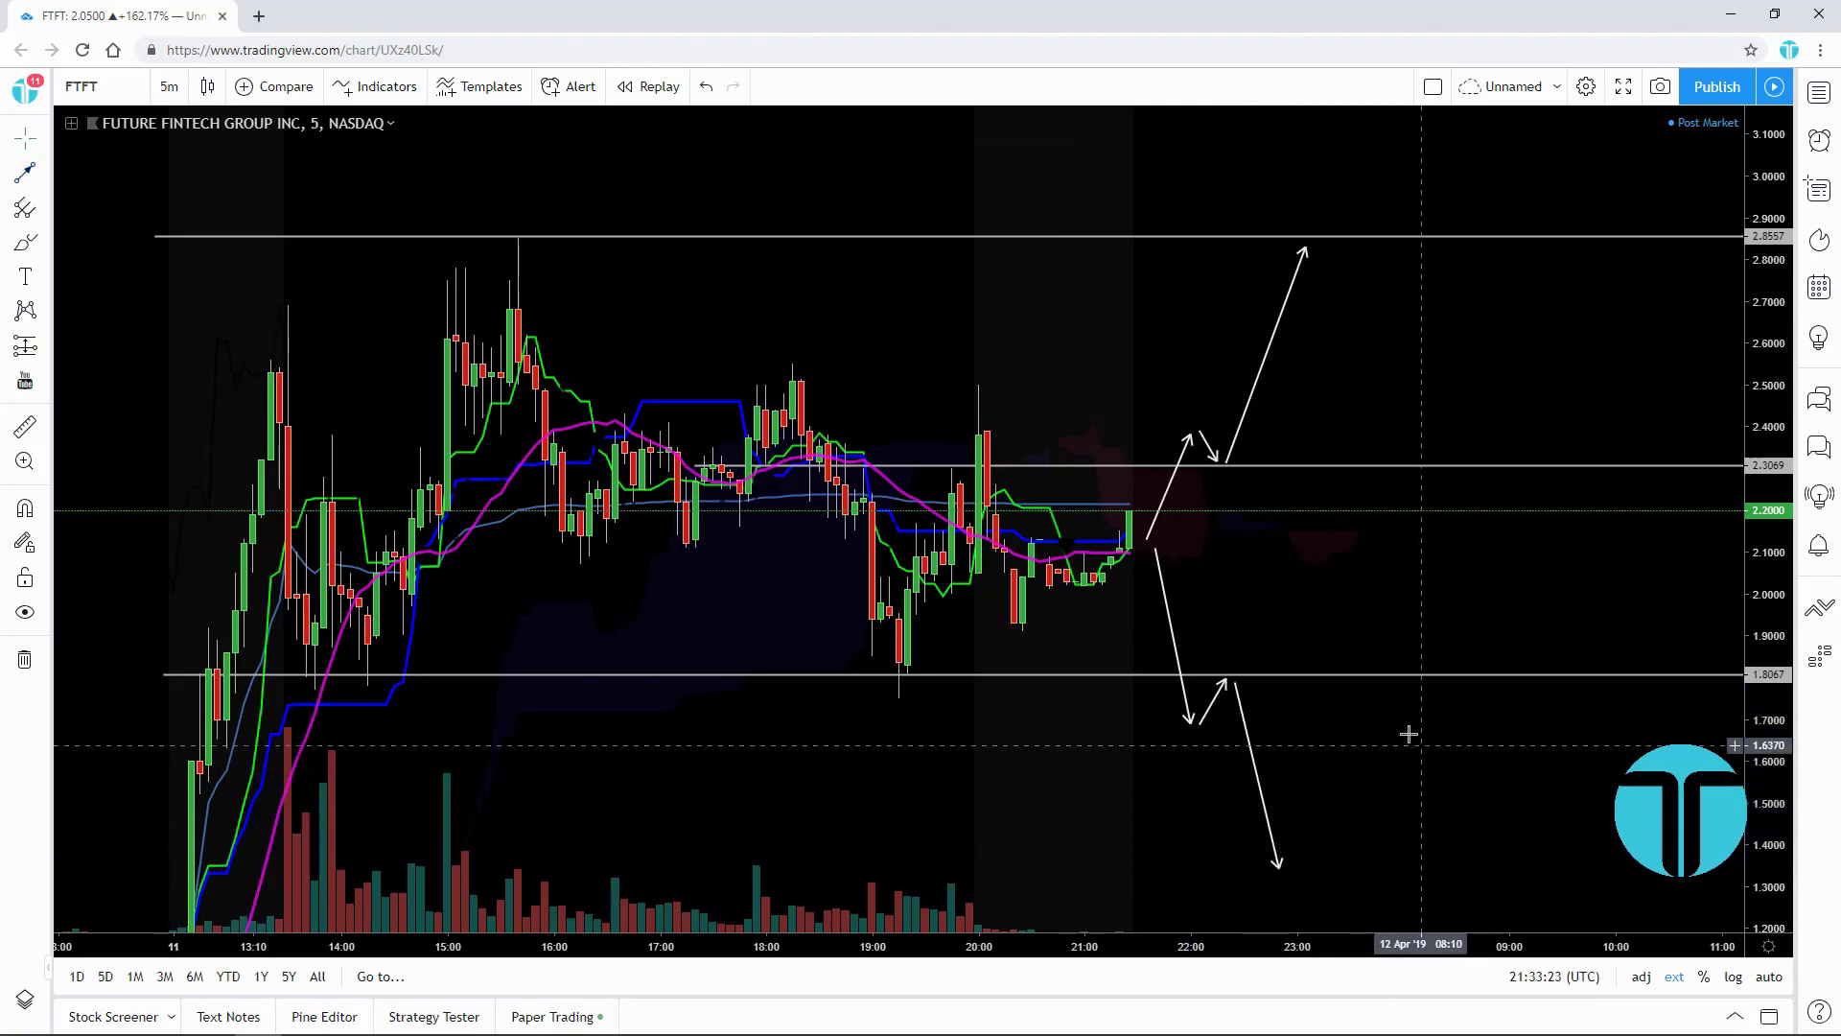